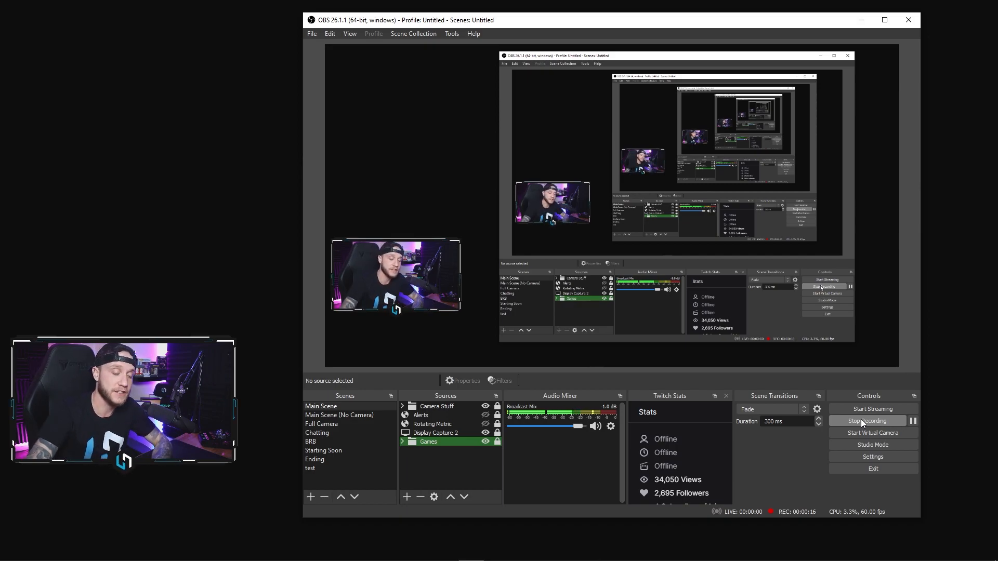
Change the interface theme to Acri in the general settings and accept the change.
{"action": "left_click", "coordinate": [876, 459]}
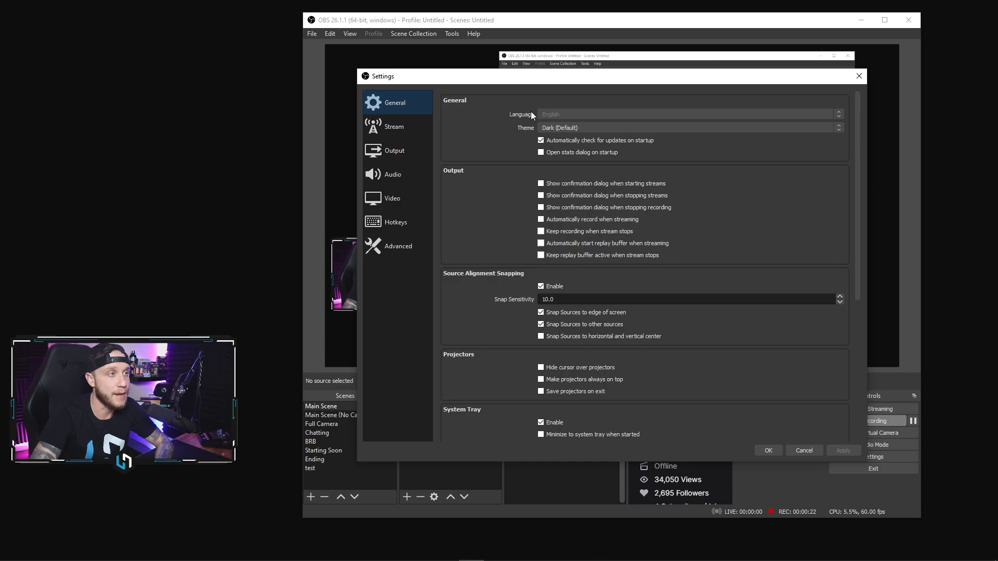
{"action": "left_click", "coordinate": [572, 128]}
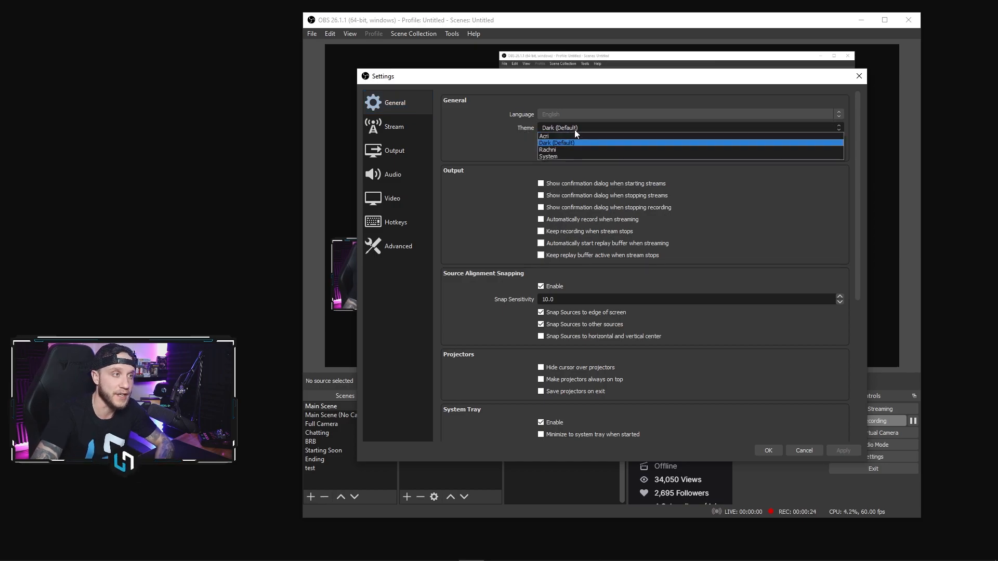
{"action": "left_click", "coordinate": [560, 142]}
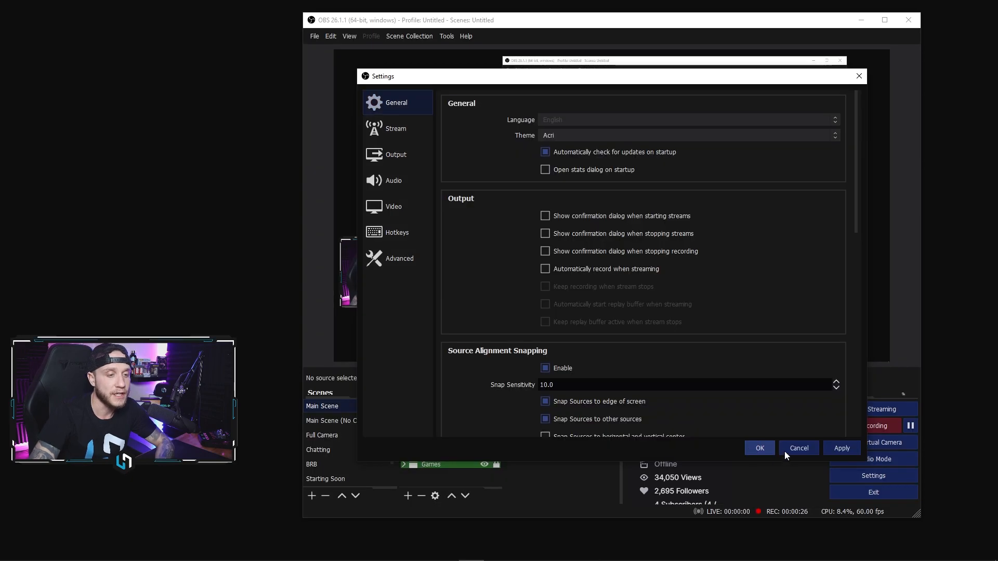
{"action": "left_click", "coordinate": [772, 449]}
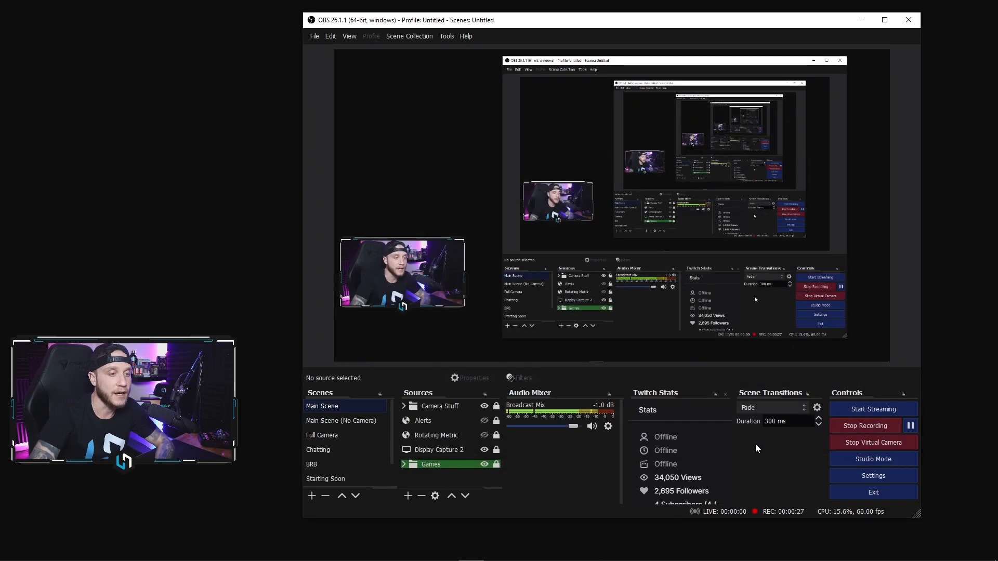
Change the interface theme to System in the general settings and accept the change.
{"action": "left_click", "coordinate": [866, 476]}
{"action": "left_click", "coordinate": [574, 136]}
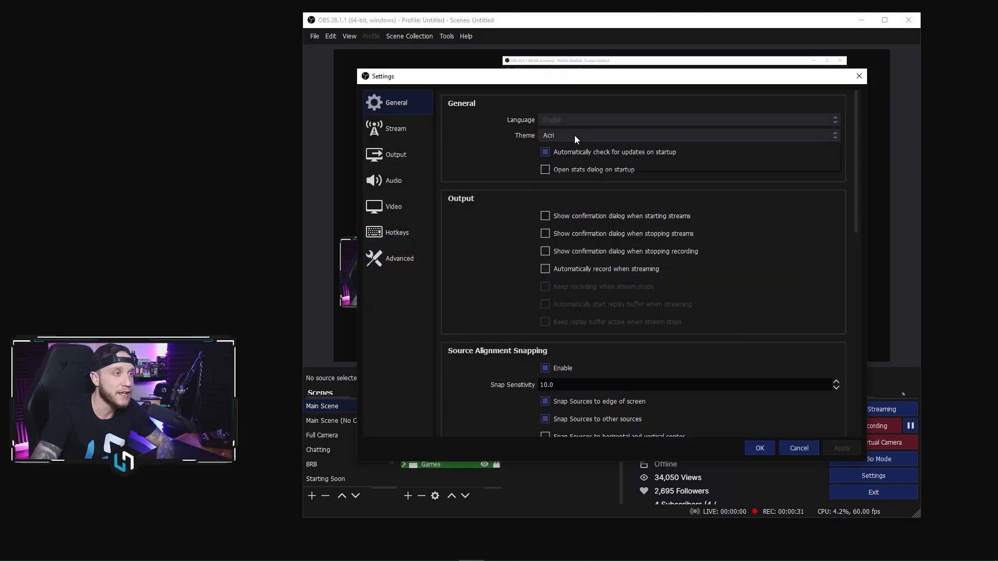
{"action": "left_click", "coordinate": [809, 450]}
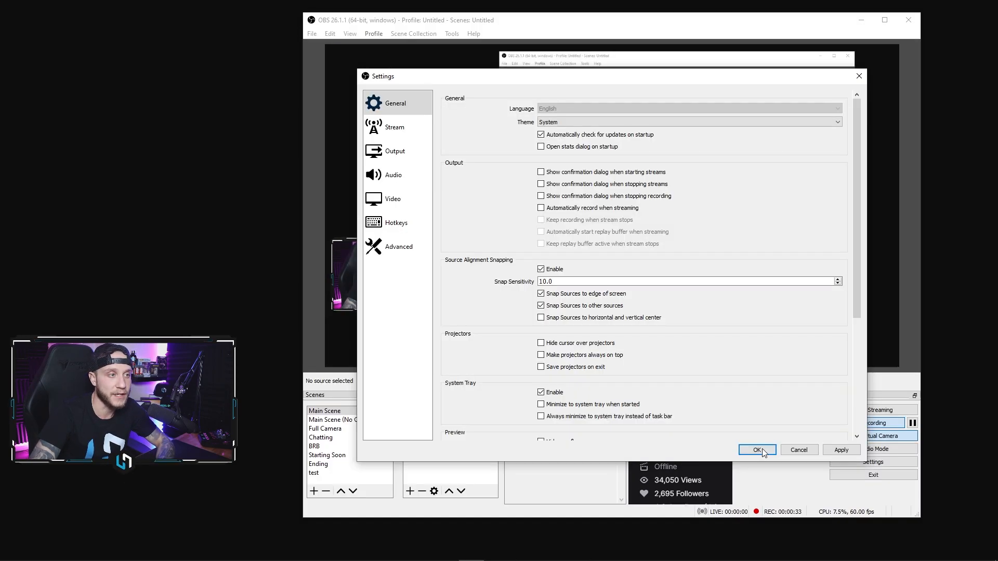
{"action": "left_click", "coordinate": [762, 449]}
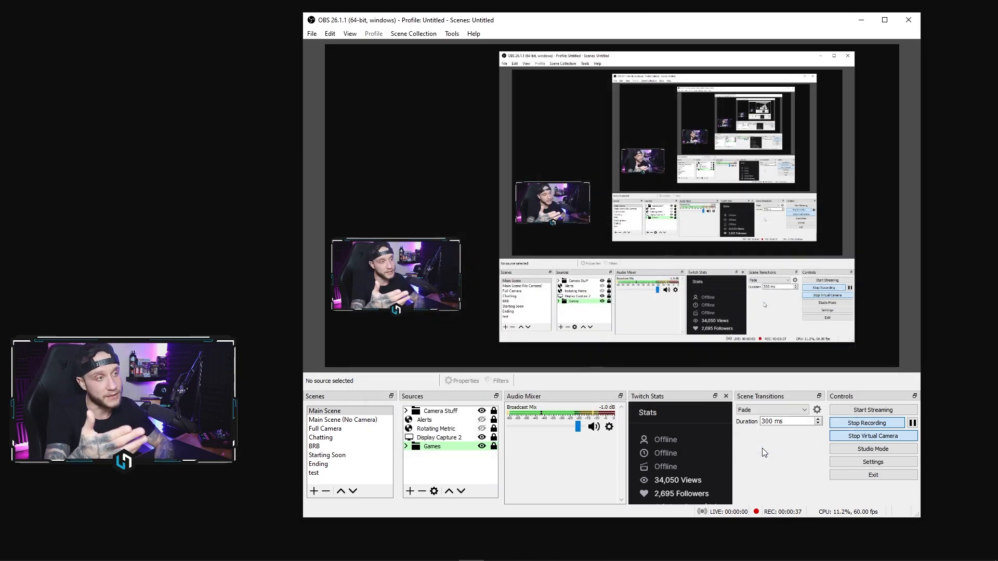
Set the interface theme to Dark (Default) in the general settings.
{"action": "left_click", "coordinate": [871, 461]}
{"action": "left_click", "coordinate": [572, 125]}
{"action": "left_click", "coordinate": [705, 256]}
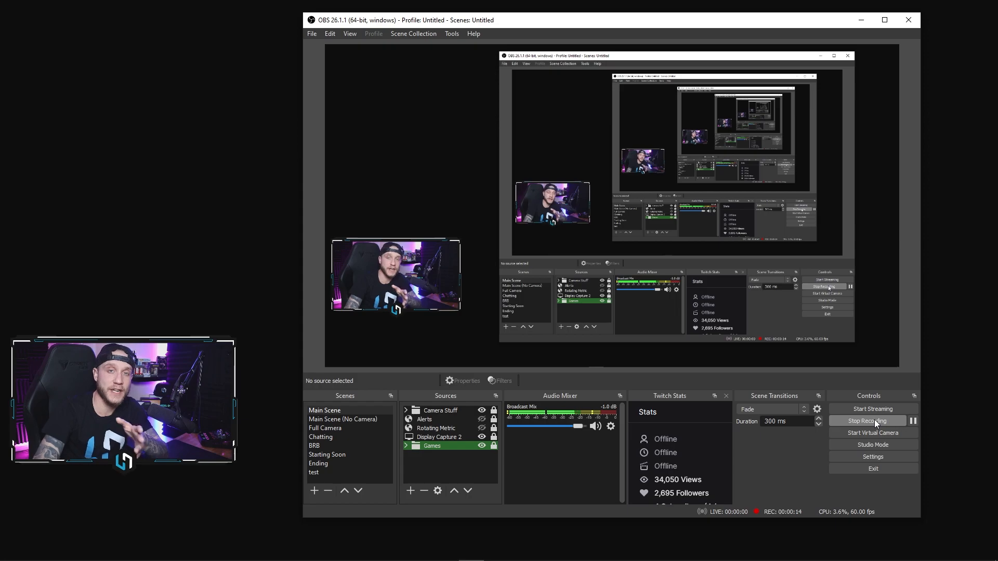
Select Twitch as the streaming service in the stream settings.
{"action": "left_click", "coordinate": [865, 458]}
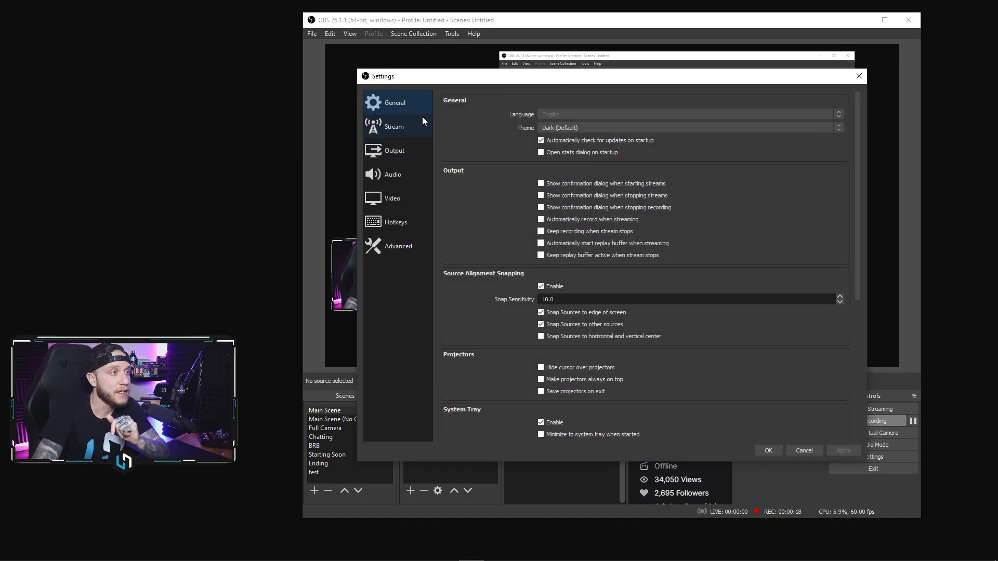
{"action": "left_click", "coordinate": [406, 127]}
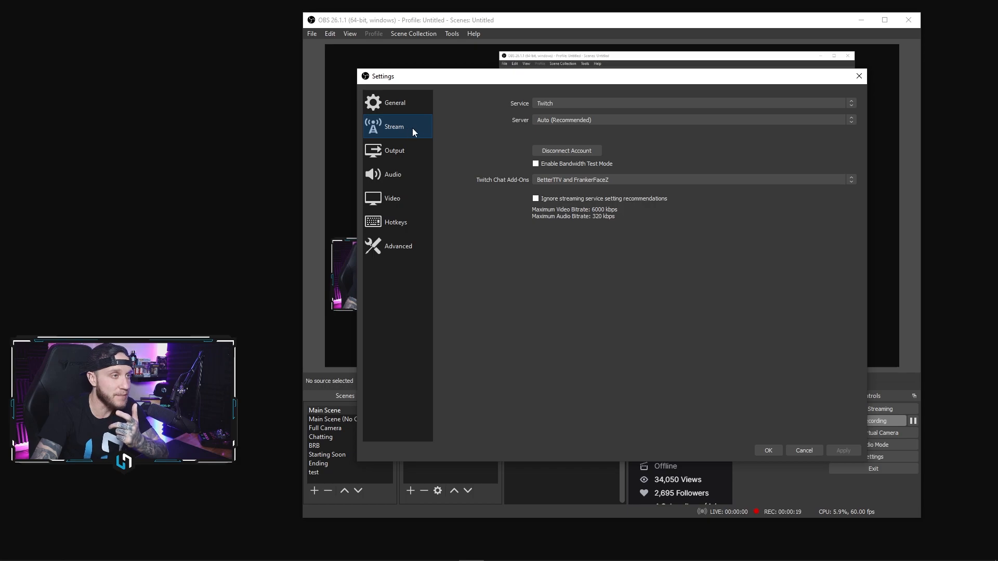
{"action": "left_click", "coordinate": [546, 107]}
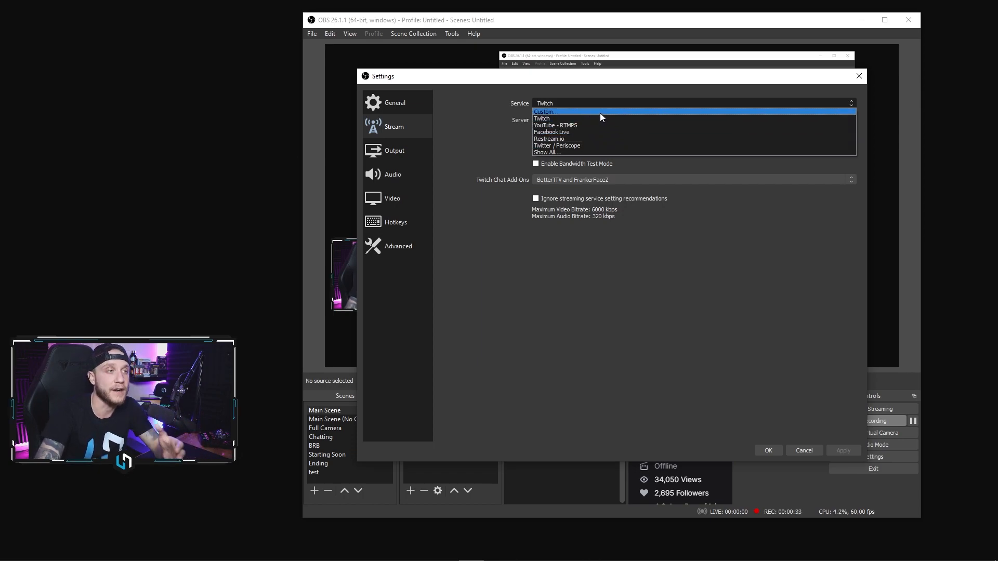
{"action": "left_click", "coordinate": [602, 118]}
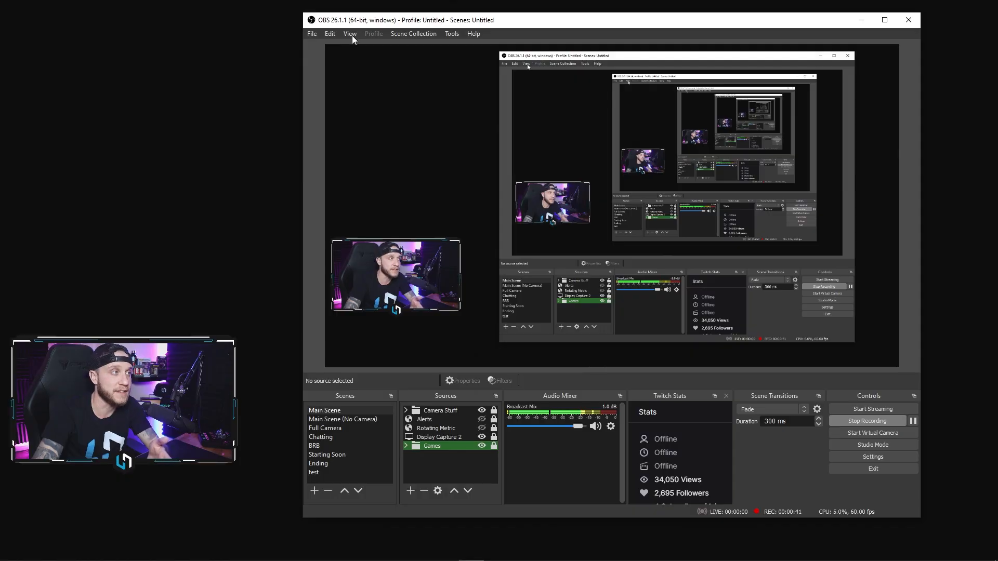
Show the Twitch Chat dock beside the preview.
{"action": "left_click", "coordinate": [351, 34]}
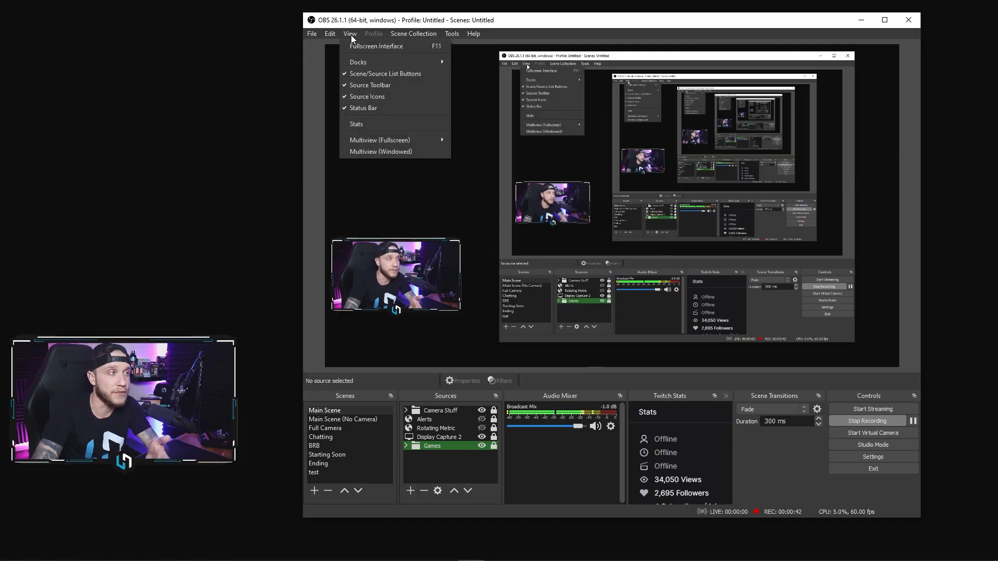
{"action": "mouse_move", "coordinate": [379, 65]}
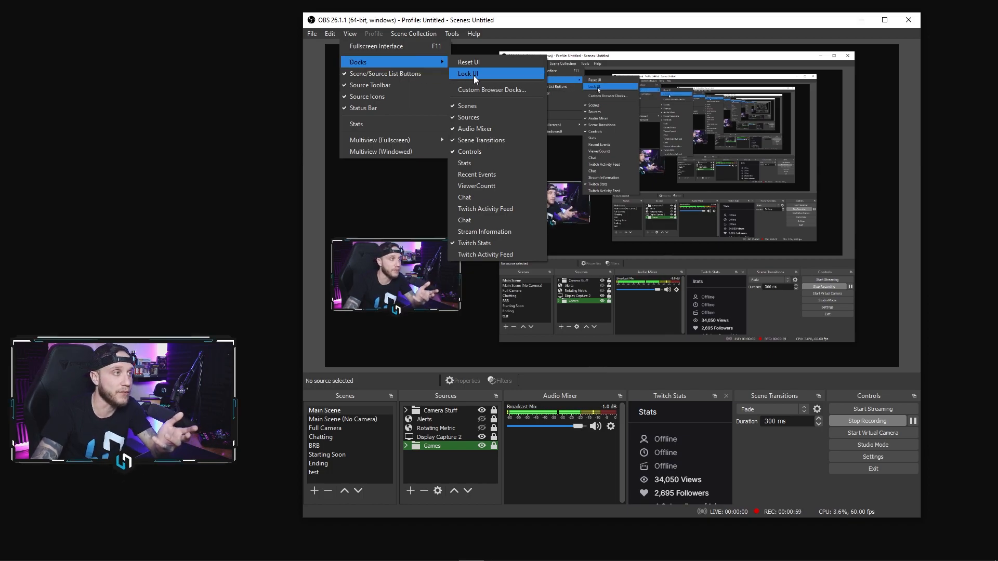
{"action": "left_click", "coordinate": [485, 223]}
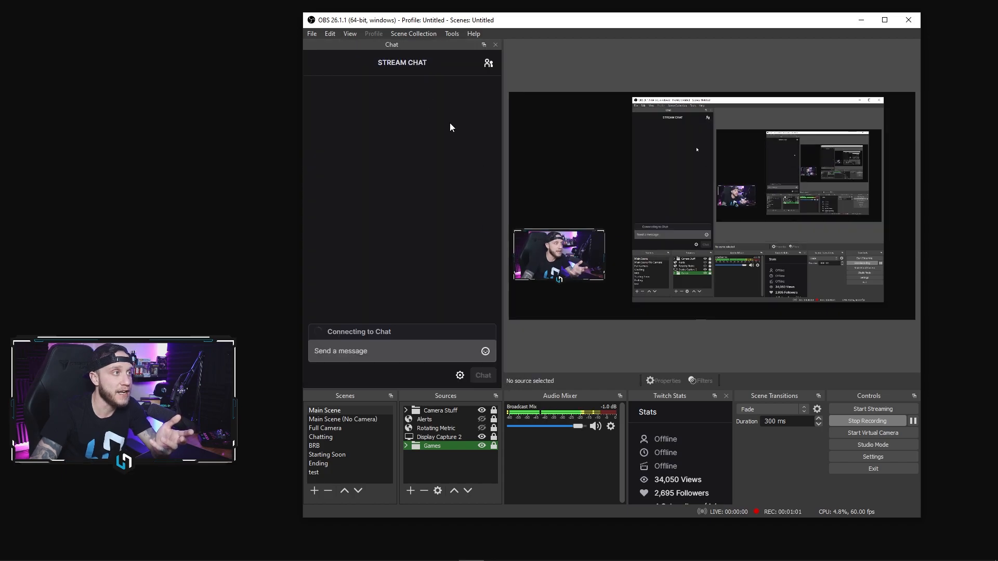
{"action": "mouse_move", "coordinate": [408, 45]}
{"action": "left_mouse_down"}
{"action": "mouse_move", "coordinate": [672, 94]}
{"action": "mouse_move", "coordinate": [879, 86]}
{"action": "mouse_move", "coordinate": [783, 39]}
{"action": "mouse_move", "coordinate": [687, 39]}
{"action": "mouse_move", "coordinate": [441, 155]}
{"action": "mouse_move", "coordinate": [367, 102]}
{"action": "mouse_move", "coordinate": [318, 93]}
{"action": "mouse_move", "coordinate": [408, 46]}
{"action": "left_mouse_up"}
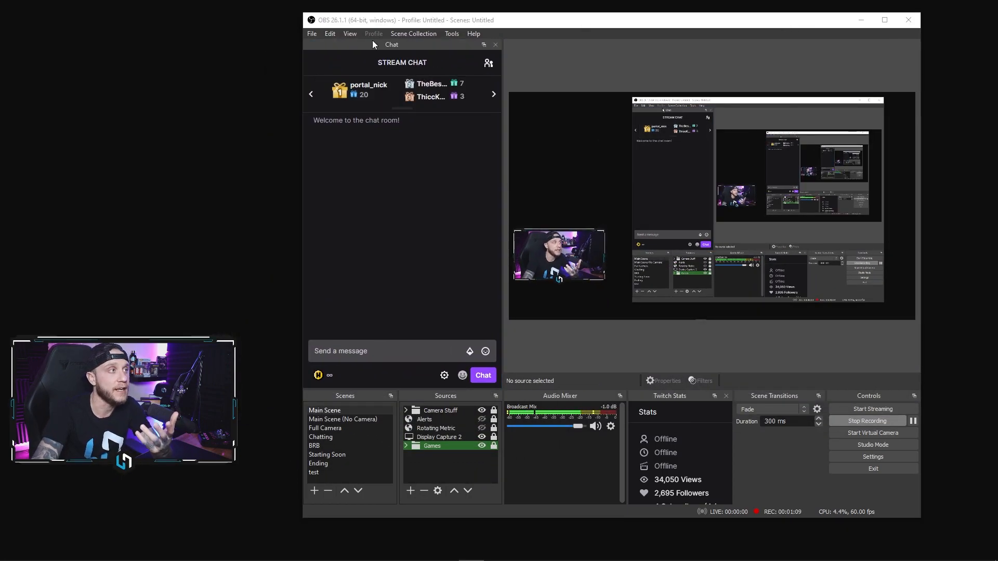
Show the Stream Information dock and stack it with the Chat dock as tabs.
{"action": "left_click", "coordinate": [350, 34]}
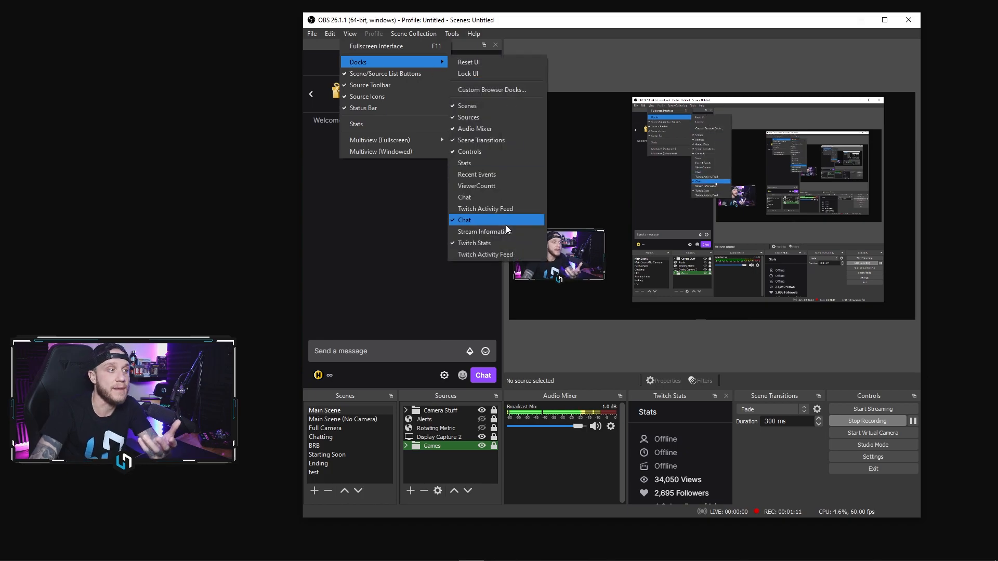
{"action": "left_click", "coordinate": [480, 233]}
{"action": "left_click_drag", "start_coordinate": [407, 220], "coordinate": [406, 96]}
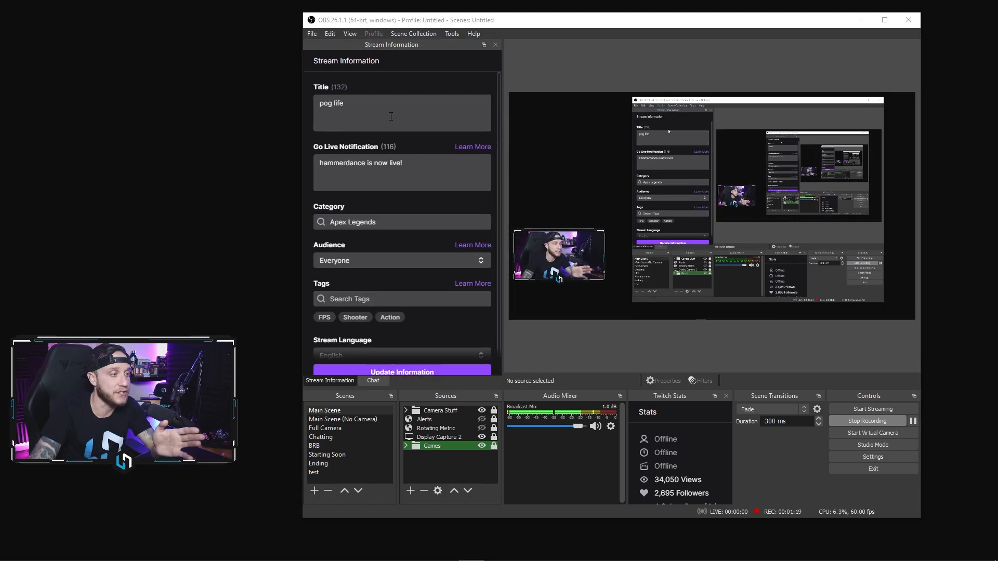
Switch back and forth between the stacked Chat and Stream Information docks to compare their contents.
{"action": "left_click", "coordinate": [374, 382]}
{"action": "left_click", "coordinate": [341, 382]}
{"action": "left_click", "coordinate": [364, 382]}
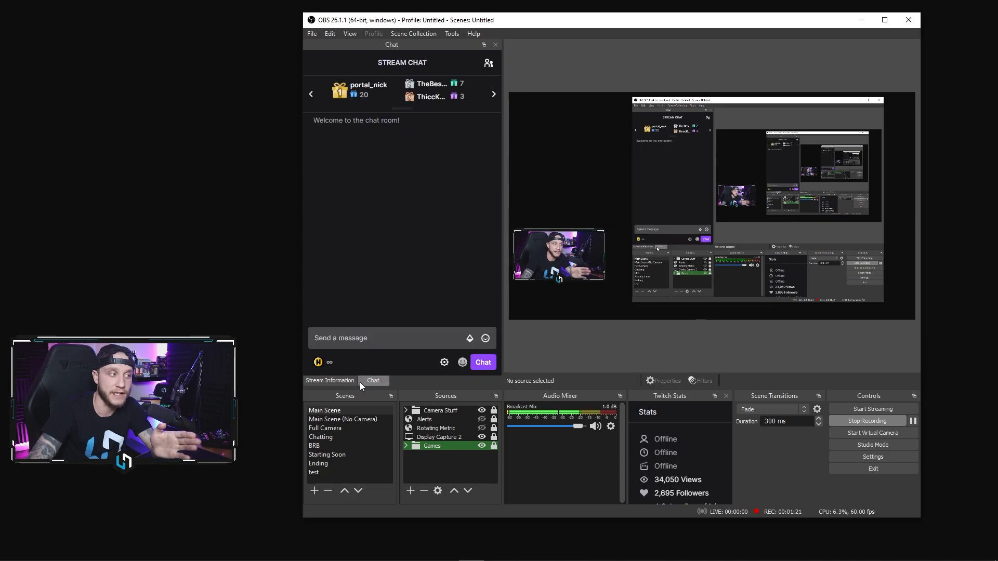
{"action": "left_click", "coordinate": [356, 381]}
{"action": "left_click", "coordinate": [378, 381]}
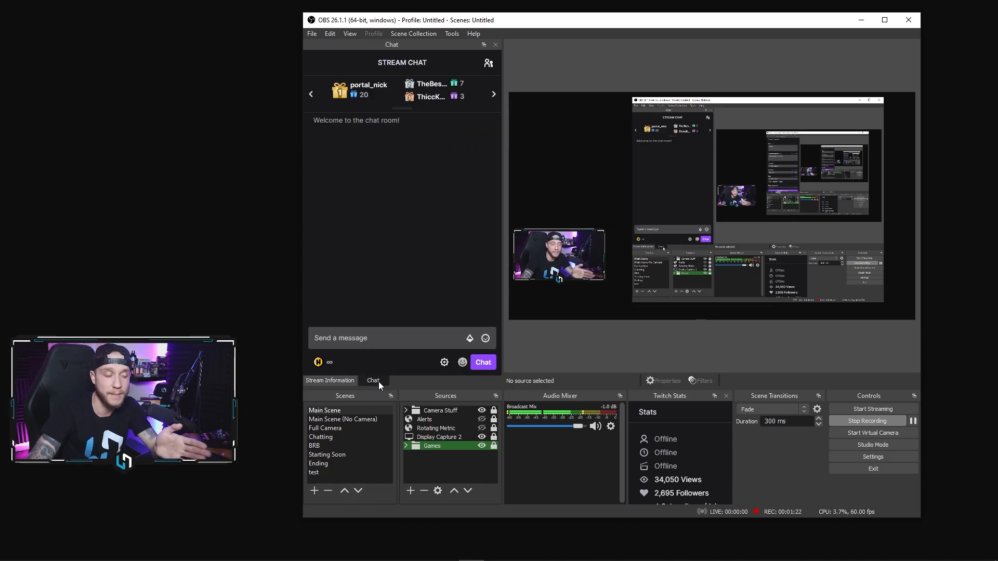
Submit the stream information with the title "pog life" and category Apex Legends, and return to the Chat dock.
{"action": "left_click", "coordinate": [342, 382]}
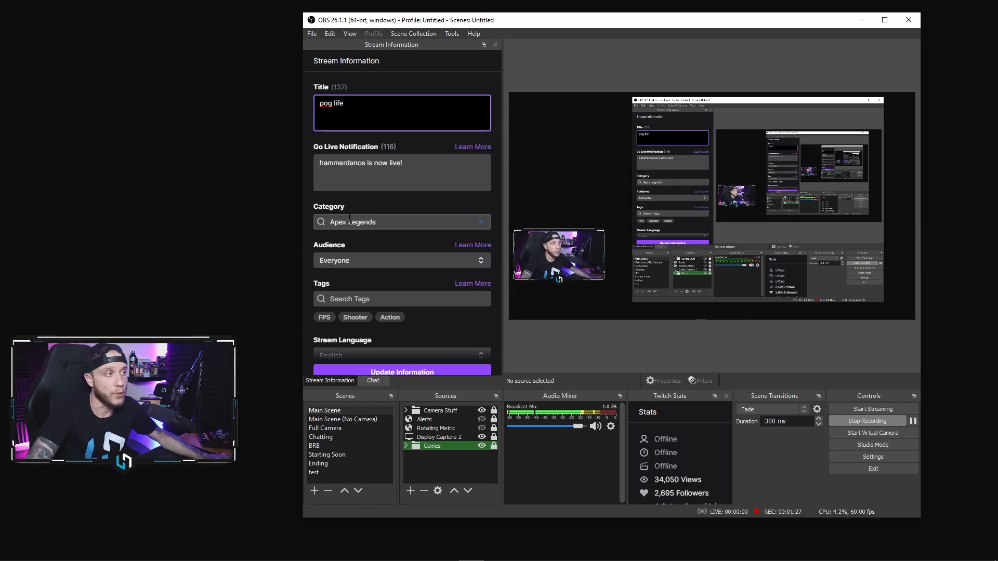
{"action": "left_click", "coordinate": [400, 371]}
{"action": "left_click", "coordinate": [373, 381]}
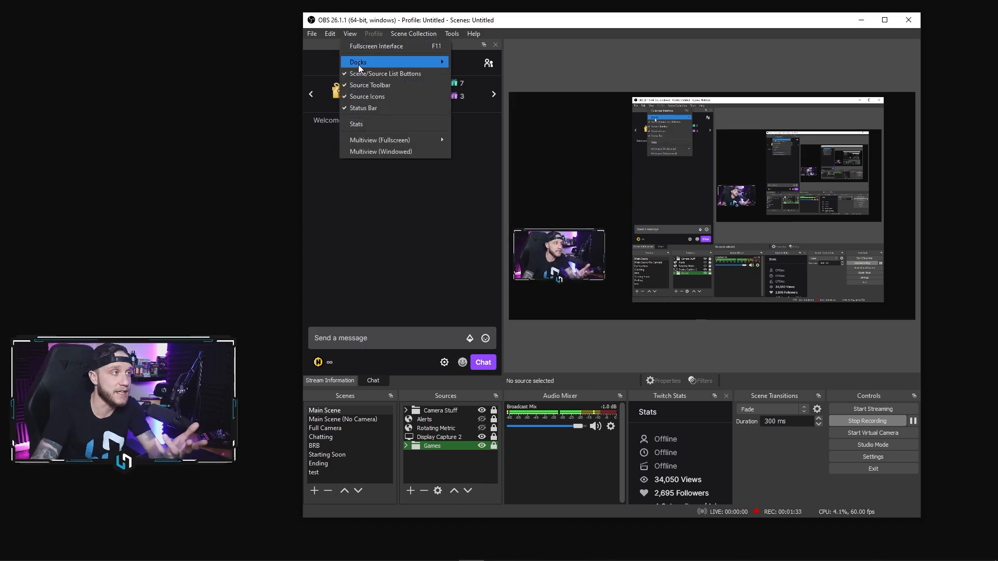
Show the Twitch Activity Feed dock and attach it on the opposite side of the preview from Chat.
{"action": "mouse_move", "coordinate": [359, 62]}
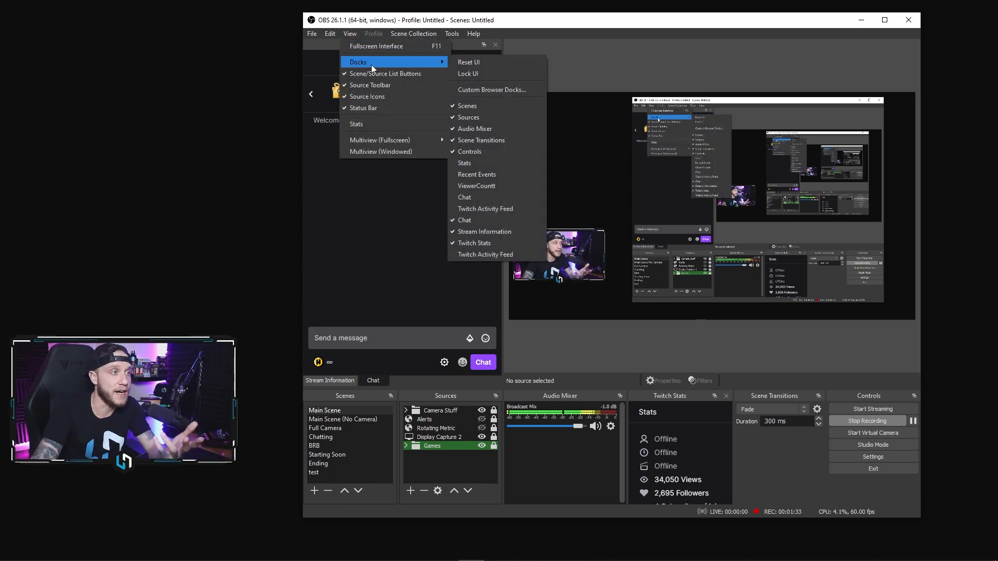
{"action": "left_click", "coordinate": [489, 256]}
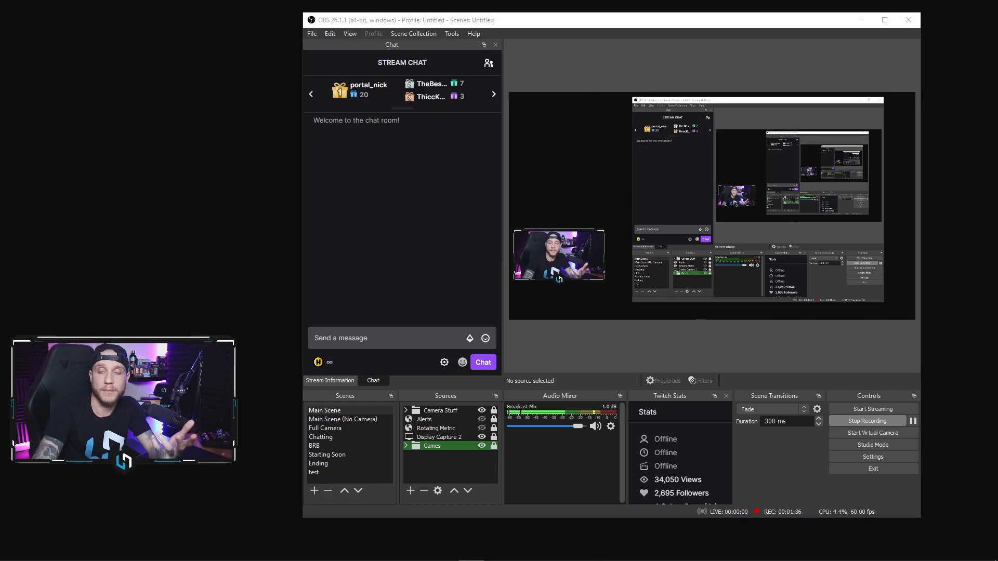
{"action": "left_click_drag", "start_coordinate": [946, 61], "coordinate": [851, 176]}
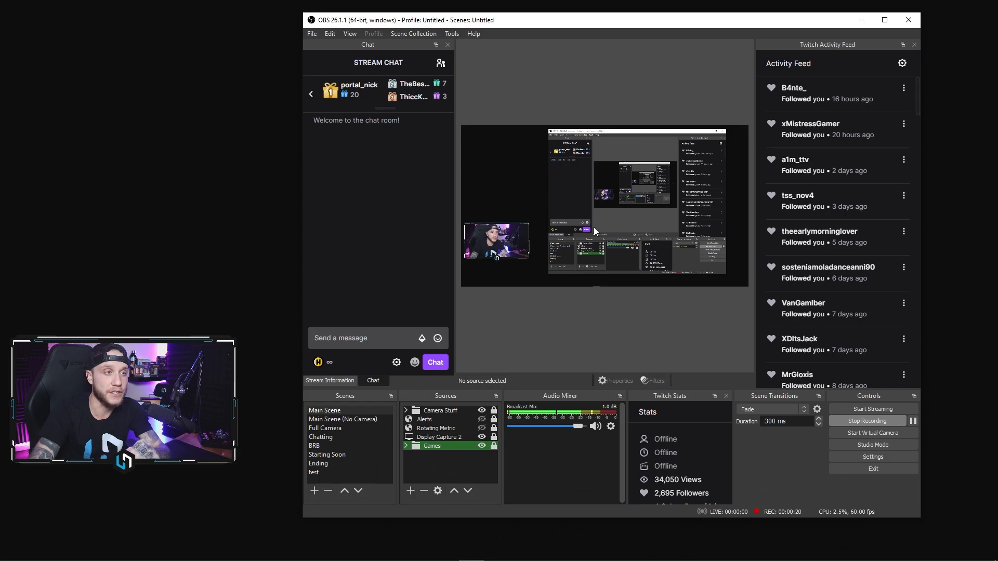
Toggle off the scene preview and look at the preview's fullscreen projector options.
{"action": "right_click", "coordinate": [617, 209]}
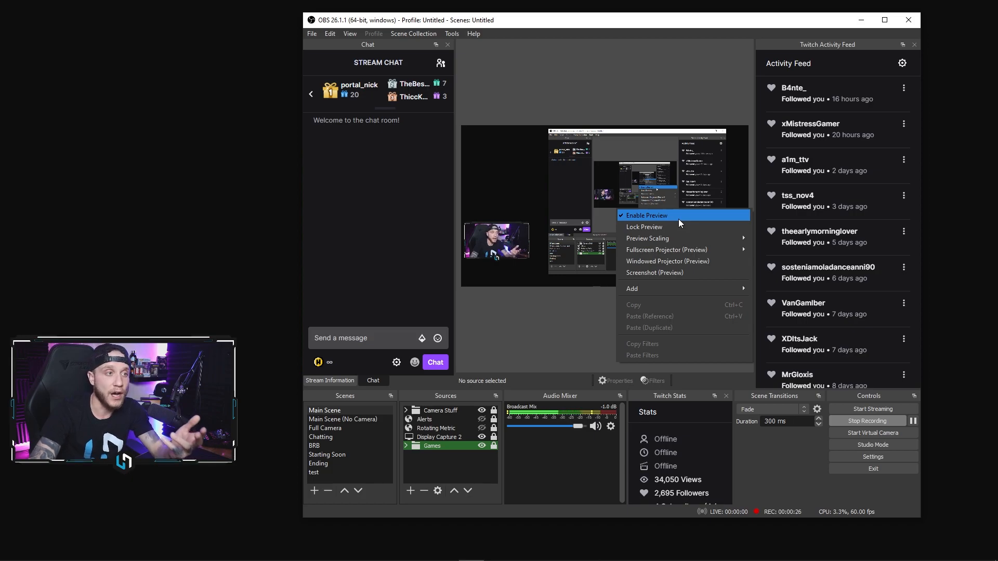
{"action": "left_click", "coordinate": [679, 219]}
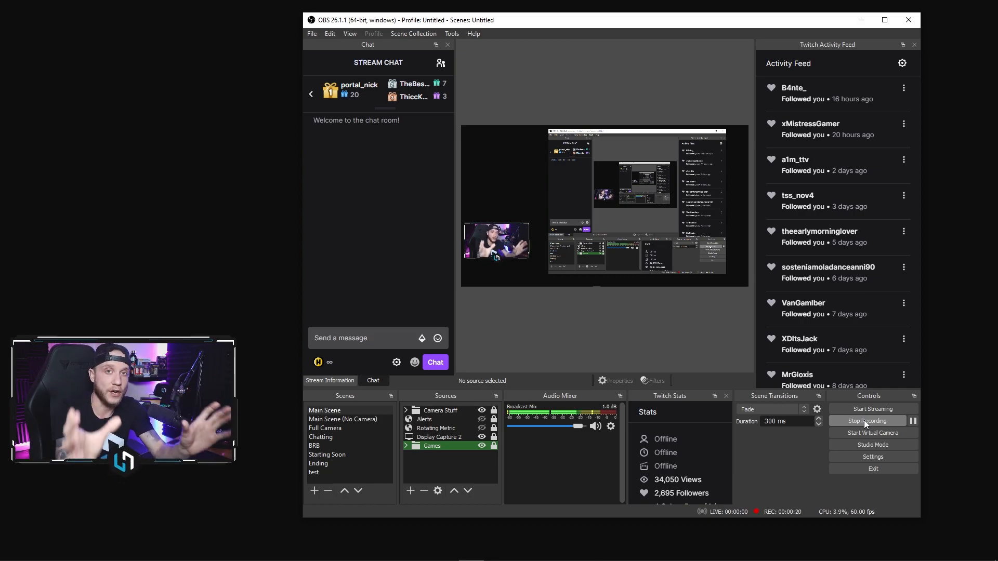
{"action": "right_click", "coordinate": [582, 224]}
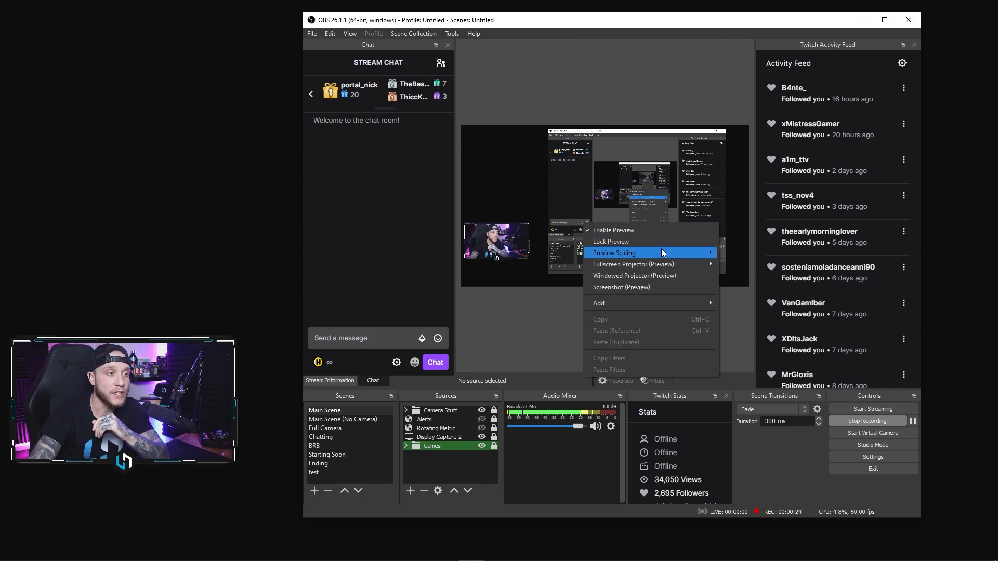
{"action": "mouse_move", "coordinate": [650, 267]}
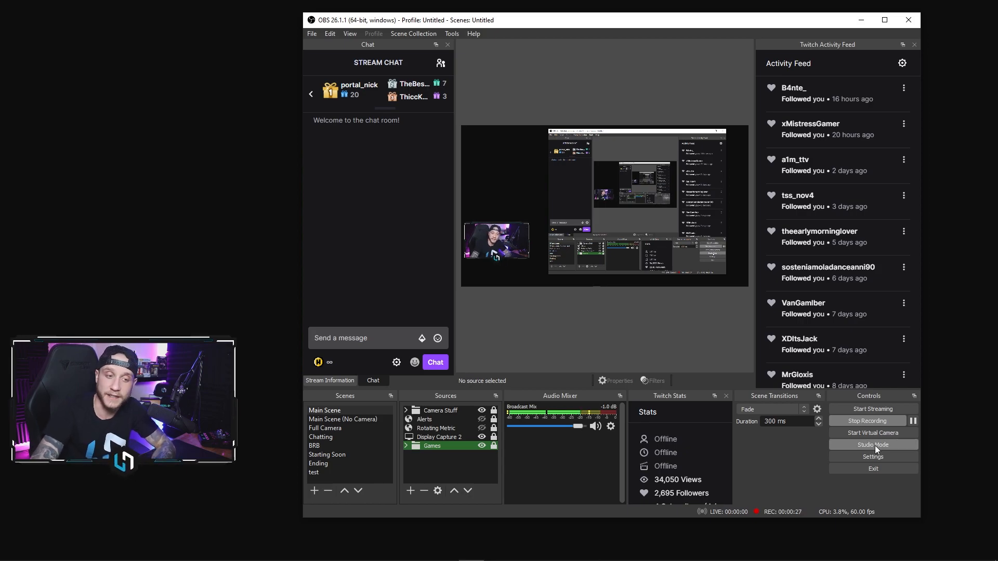
Review the source alignment snapping options in the general settings and close the settings.
{"action": "left_click", "coordinate": [872, 457]}
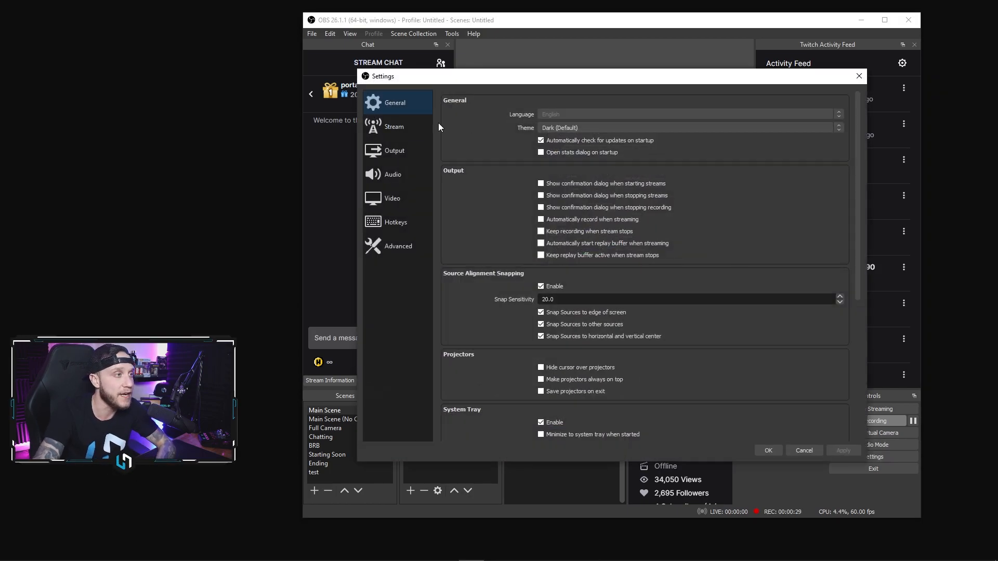
{"action": "scroll", "coordinate": [483, 204], "scroll_direction": "down", "scroll_amount": 1}
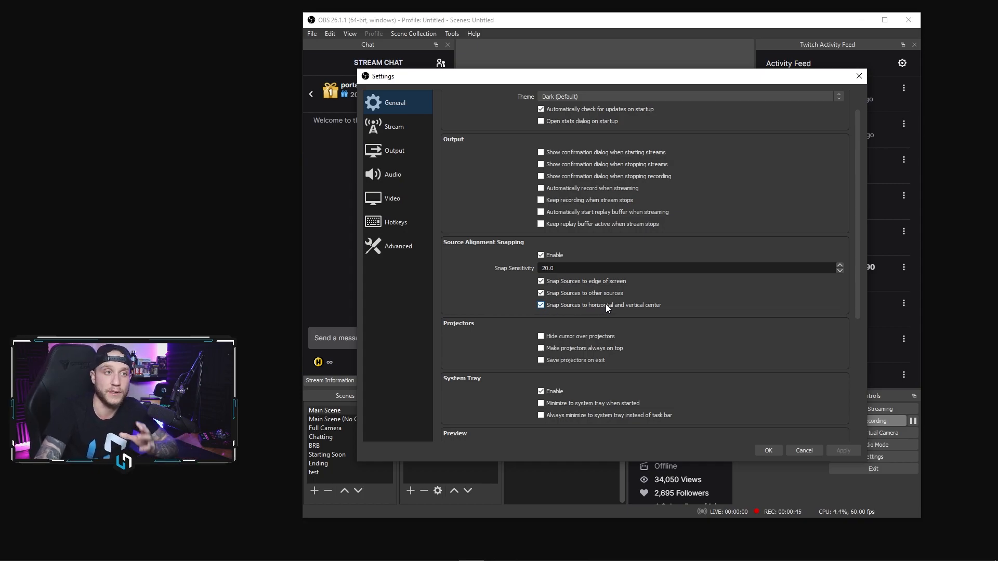
{"action": "left_click", "coordinate": [765, 448]}
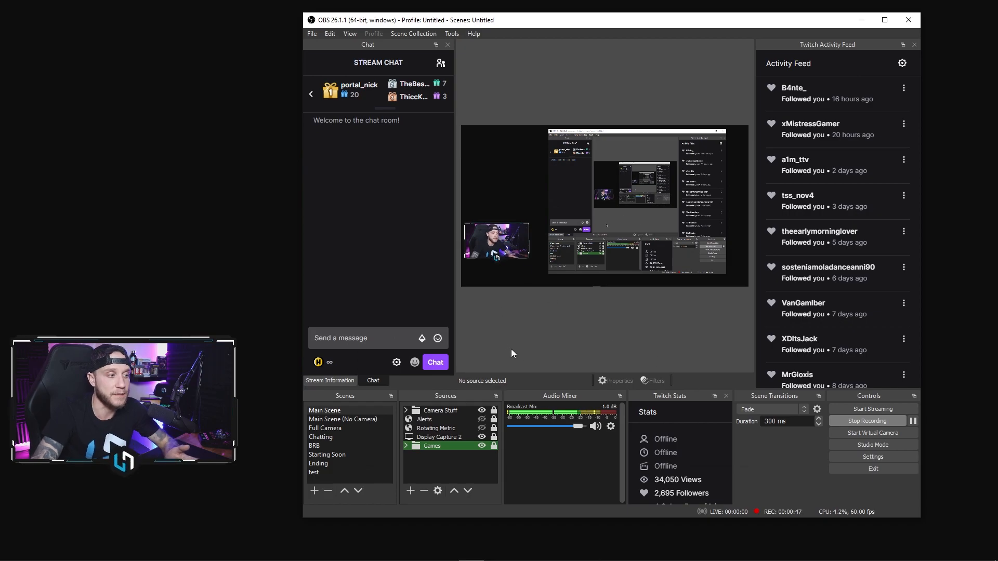
Unlock the Camera Stuff group and drag the webcam to the canvas centre and back to the lower-left area.
{"action": "left_click", "coordinate": [447, 411]}
{"action": "left_click", "coordinate": [492, 411]}
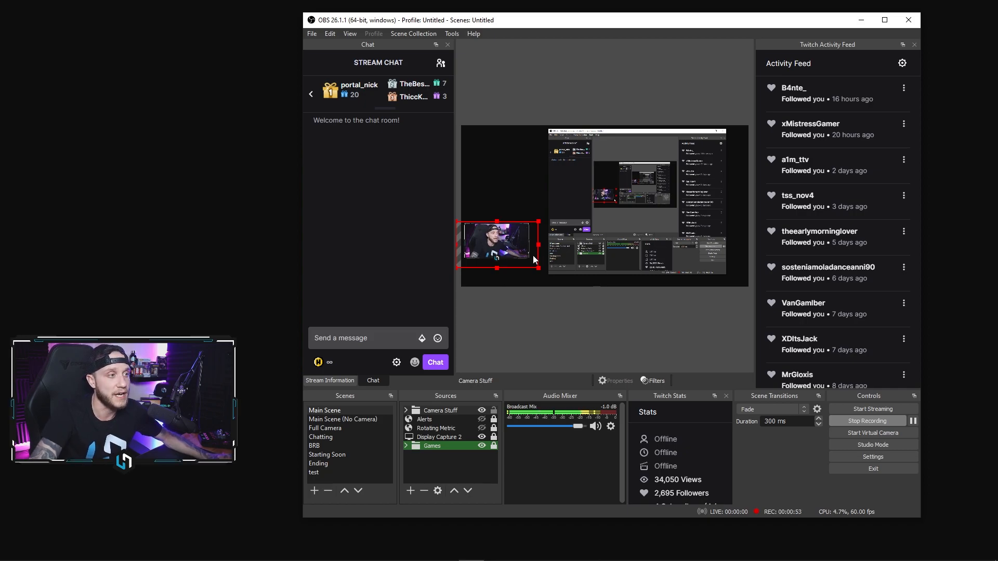
{"action": "left_click_drag", "start_coordinate": [501, 249], "coordinate": [601, 214]}
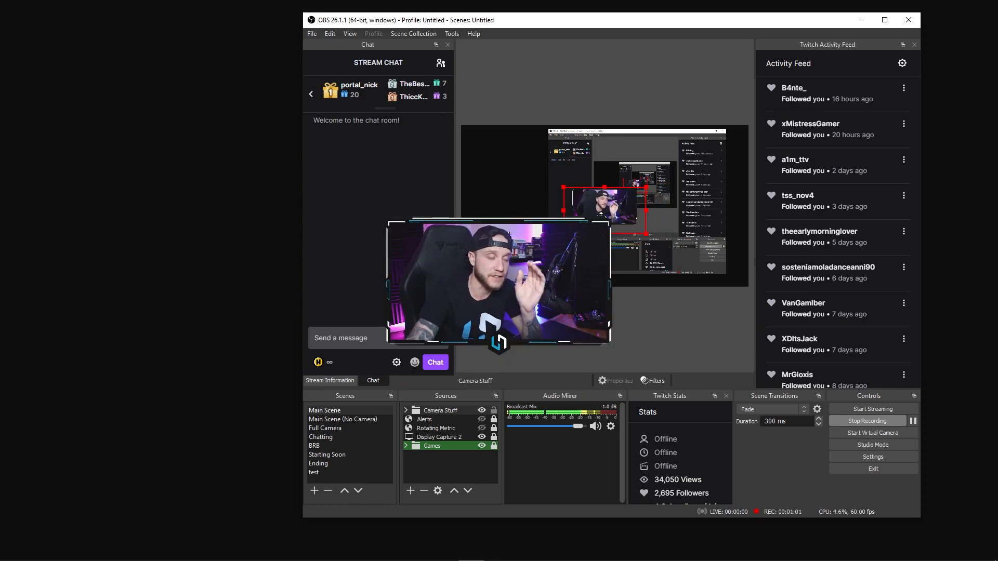
{"action": "left_click_drag", "start_coordinate": [601, 214], "coordinate": [509, 237]}
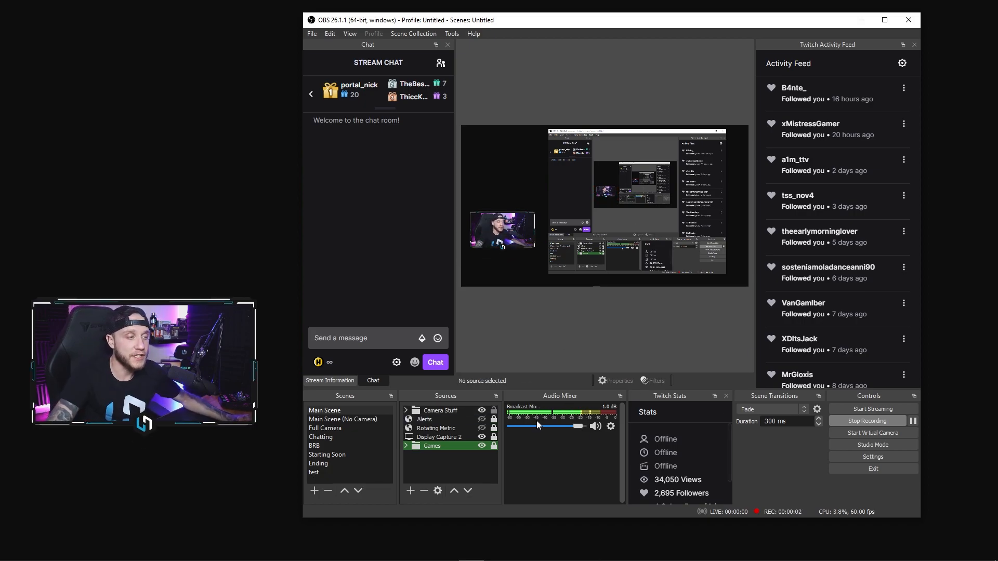
Move the Camera Stuff webcam group across the canvas to the centre and on towards the upper right-hand area.
{"action": "left_click", "coordinate": [461, 414]}
{"action": "left_click_drag", "start_coordinate": [505, 242], "coordinate": [584, 241]}
{"action": "left_click_drag", "start_coordinate": [584, 239], "coordinate": [632, 209]}
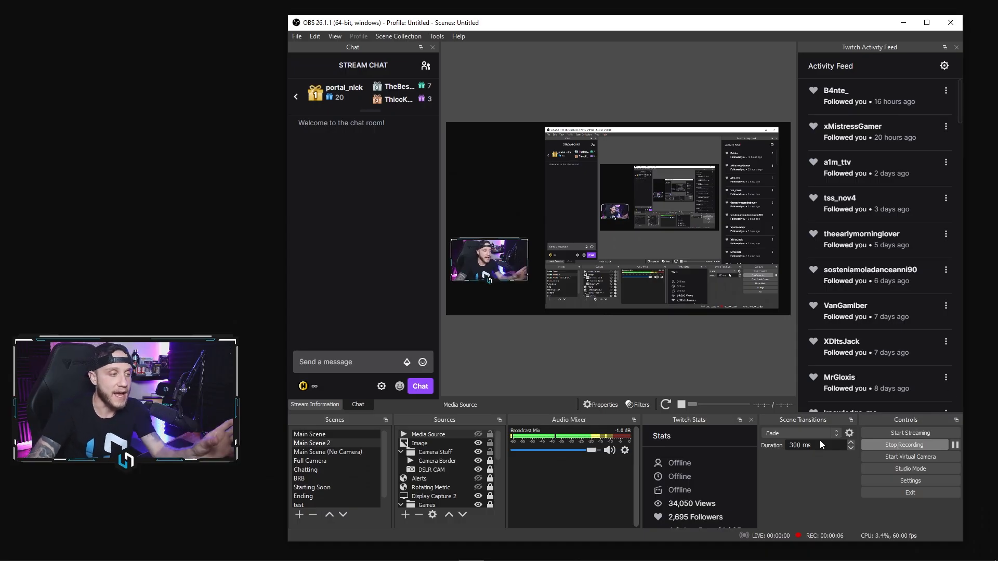
Play the Media Source in Main Scene 2, move it slightly upwards on the canvas and enlarge it.
{"action": "left_click", "coordinate": [666, 405]}
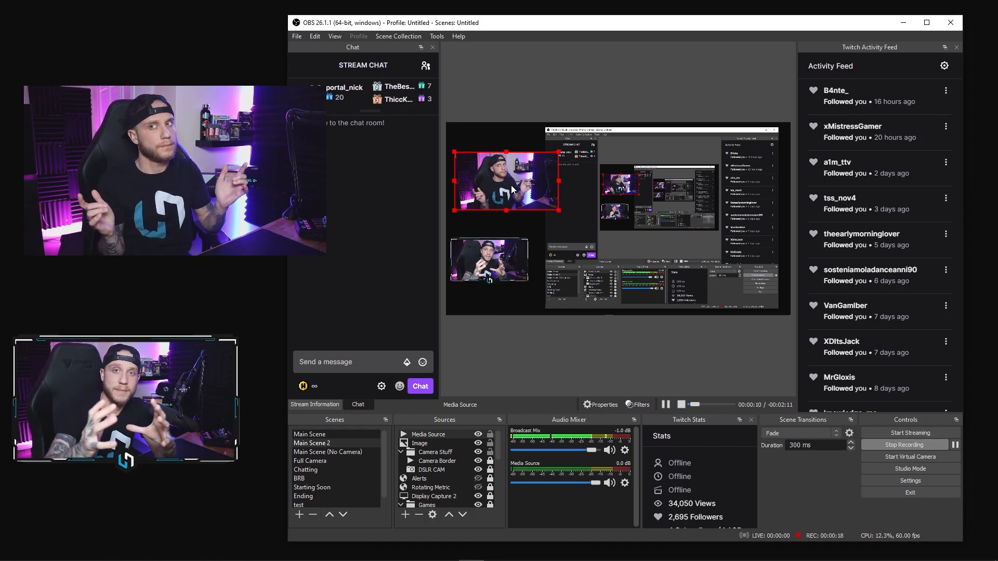
{"action": "mouse_move", "coordinate": [505, 180]}
{"action": "left_mouse_down"}
{"action": "mouse_move", "coordinate": [569, 169]}
{"action": "mouse_move", "coordinate": [511, 170]}
{"action": "left_mouse_up"}
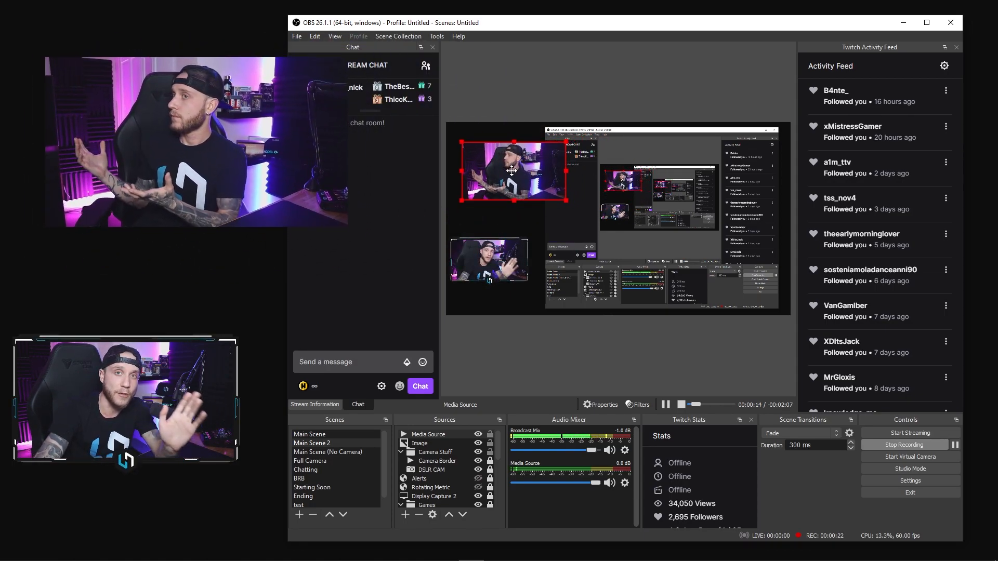
{"action": "mouse_move", "coordinate": [566, 200]}
{"action": "left_mouse_down"}
{"action": "mouse_move", "coordinate": [596, 218]}
{"action": "mouse_move", "coordinate": [557, 185]}
{"action": "left_mouse_up"}
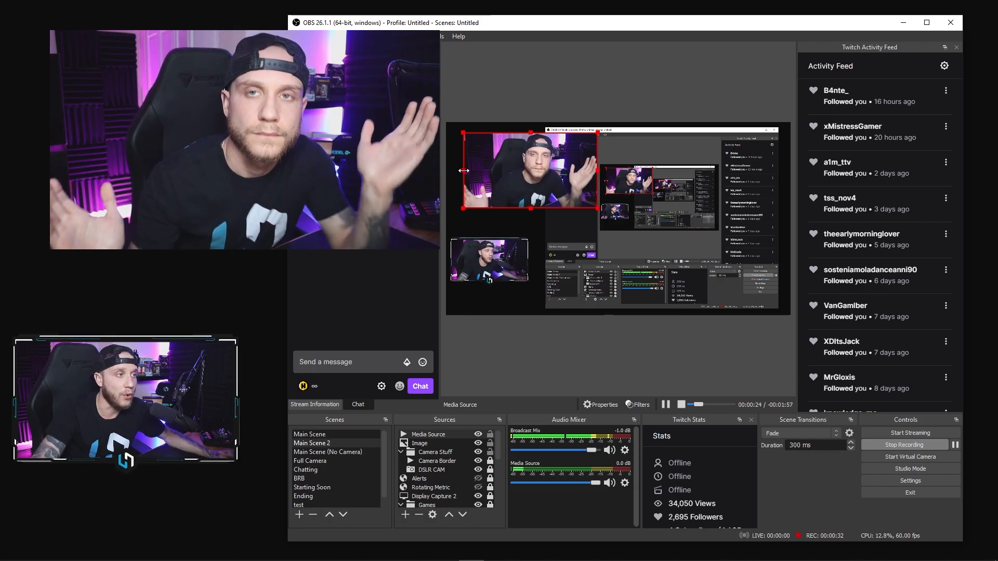
Crop the Media Source inwards from both side edges and extend the edges back out to the full frame.
{"action": "left_click_drag", "start_coordinate": [463, 170], "coordinate": [497, 170]}
{"action": "left_click_drag", "start_coordinate": [596, 170], "coordinate": [562, 170]}
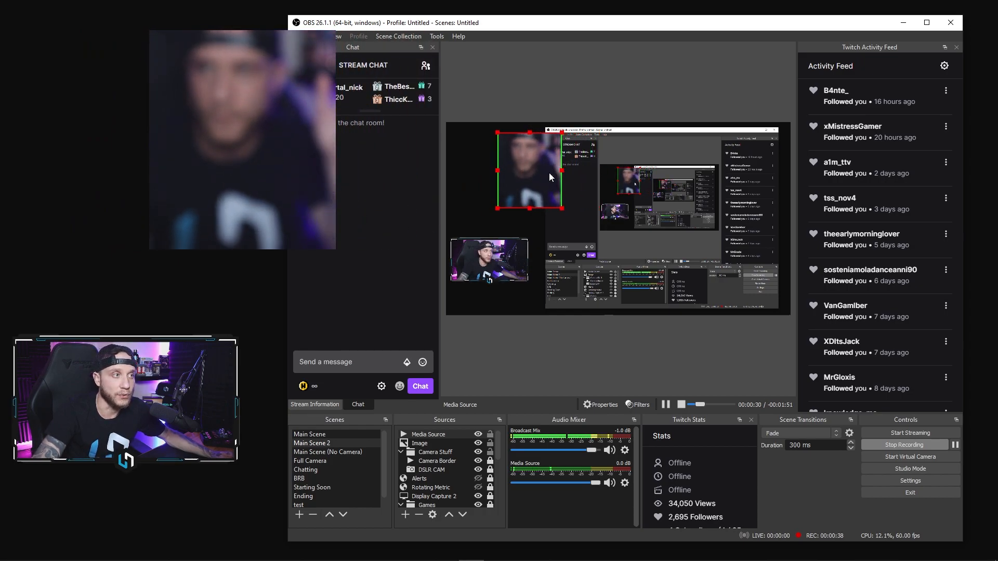
{"action": "left_click_drag", "start_coordinate": [561, 170], "coordinate": [618, 174]}
{"action": "left_click_drag", "start_coordinate": [498, 170], "coordinate": [448, 170]}
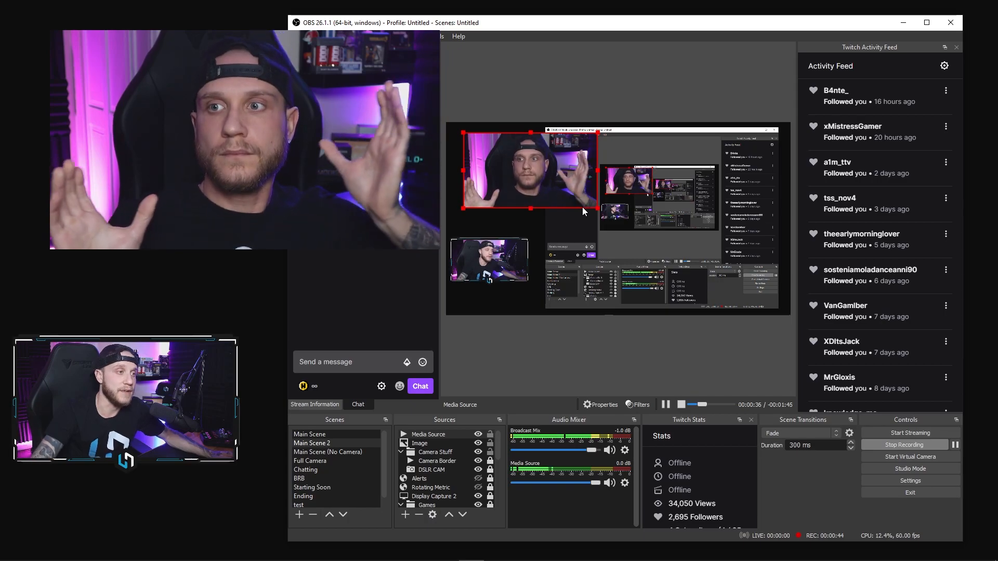
Try resizing the Media Source by its edges, squeezing it narrower without keeping proportions and stretching it back out.
{"action": "mouse_move", "coordinate": [530, 208]}
{"action": "left_mouse_down"}
{"action": "mouse_move", "coordinate": [530, 177]}
{"action": "mouse_move", "coordinate": [535, 226]}
{"action": "left_mouse_up"}
{"action": "mouse_move", "coordinate": [463, 208]}
{"action": "left_mouse_down"}
{"action": "mouse_move", "coordinate": [511, 182]}
{"action": "mouse_move", "coordinate": [458, 226]}
{"action": "left_mouse_up"}
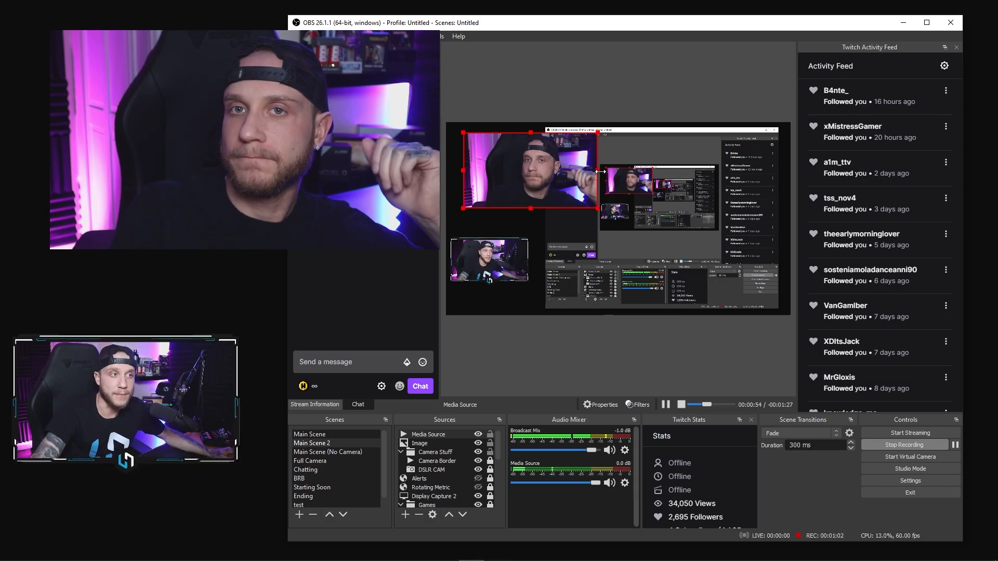
{"action": "left_click_drag", "start_coordinate": [601, 171], "coordinate": [538, 169]}
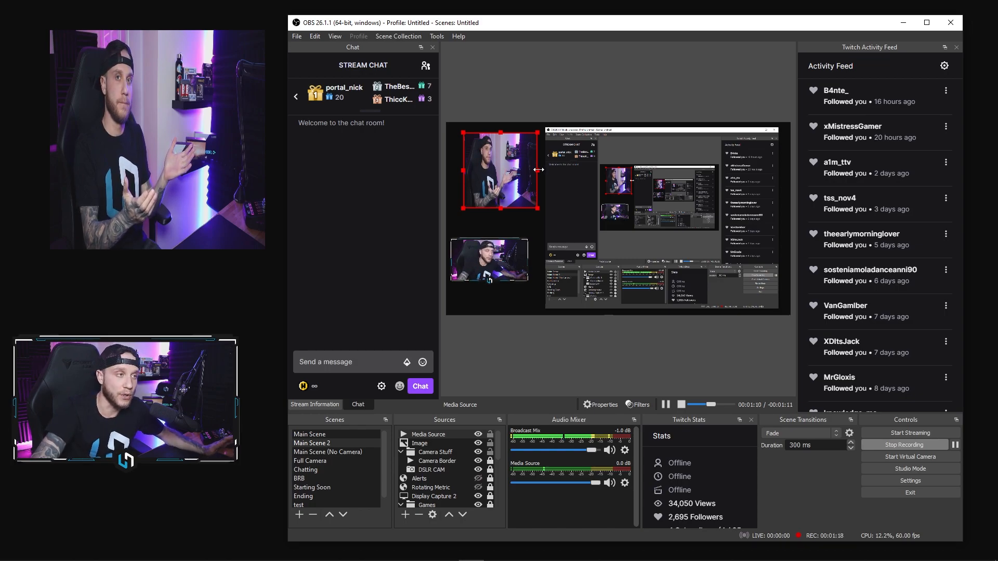
{"action": "left_click_drag", "start_coordinate": [539, 169], "coordinate": [611, 195]}
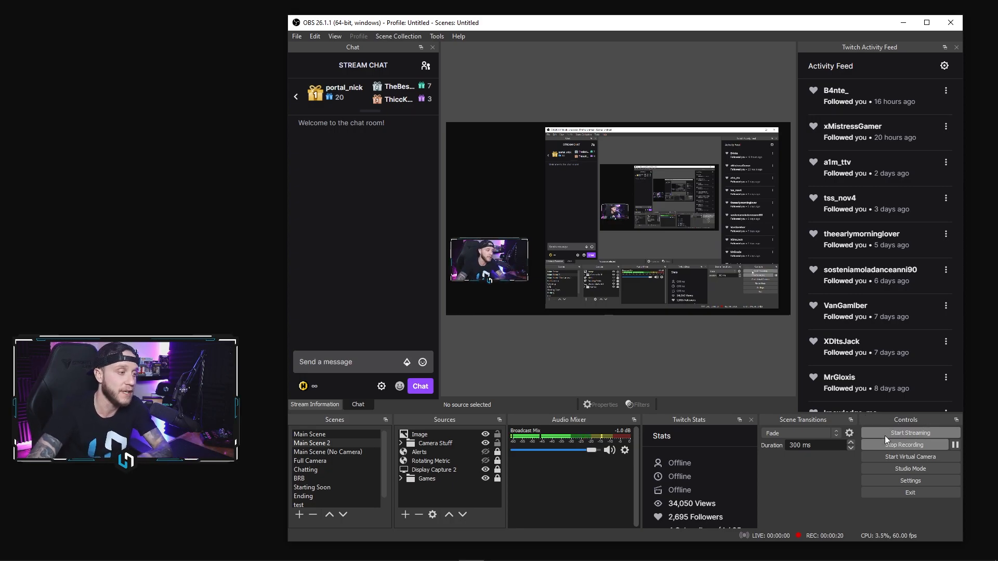
Add a new group named Test Folder to the sources of Main Scene 2.
{"action": "left_click", "coordinate": [405, 514]}
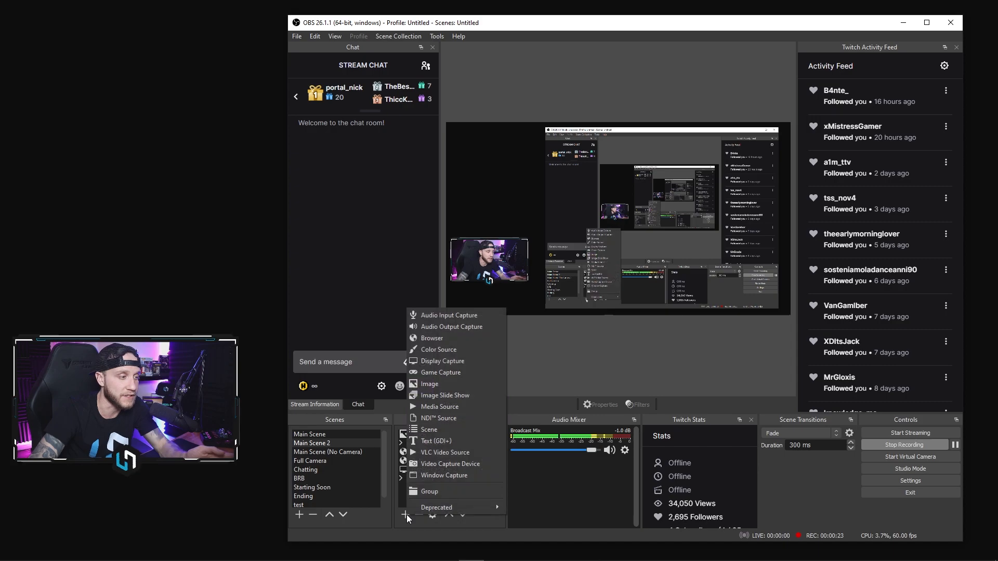
{"action": "left_click", "coordinate": [428, 493]}
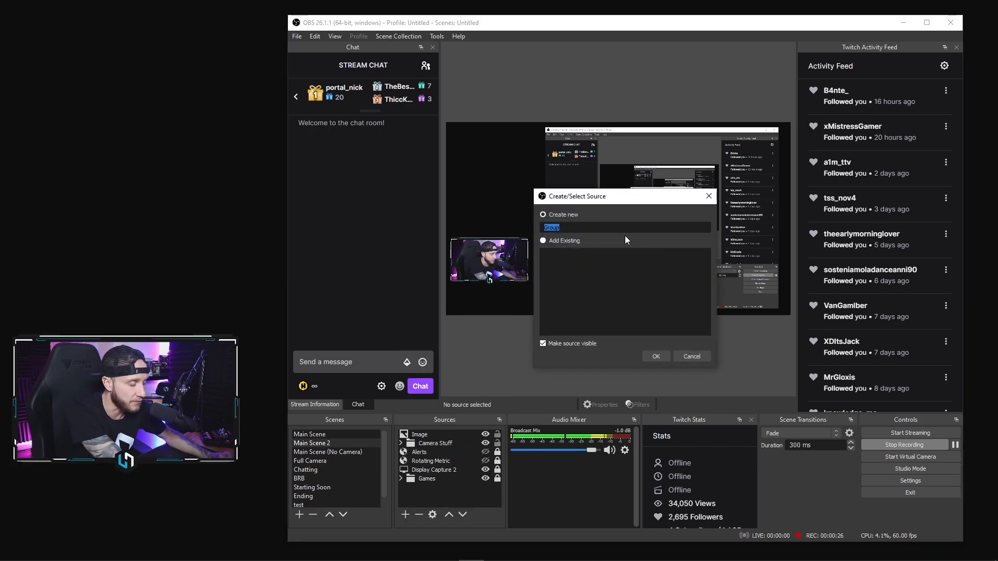
{"action": "type", "text": "Test F"}
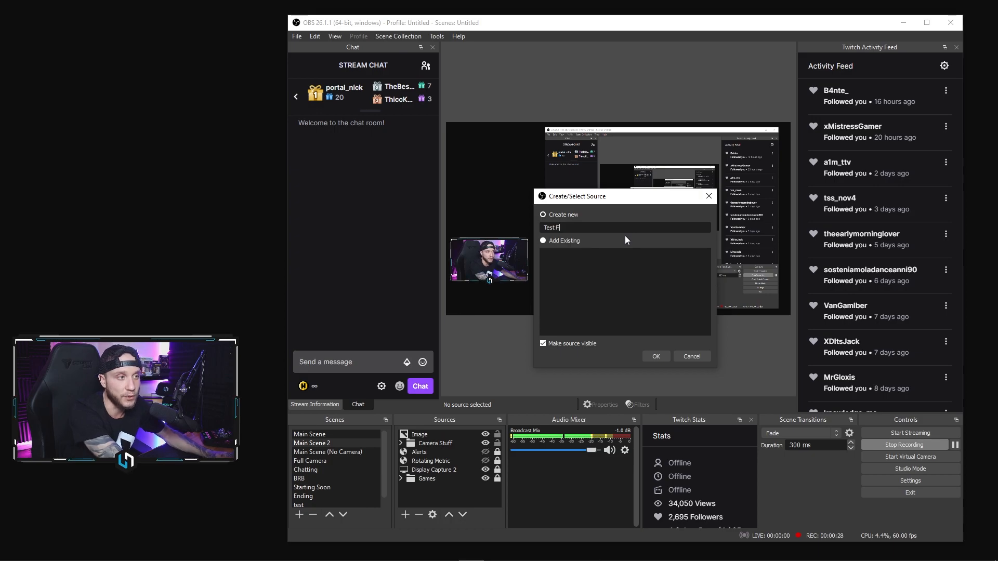
{"action": "type", "text": "older"}
{"action": "key", "text": "Return"}
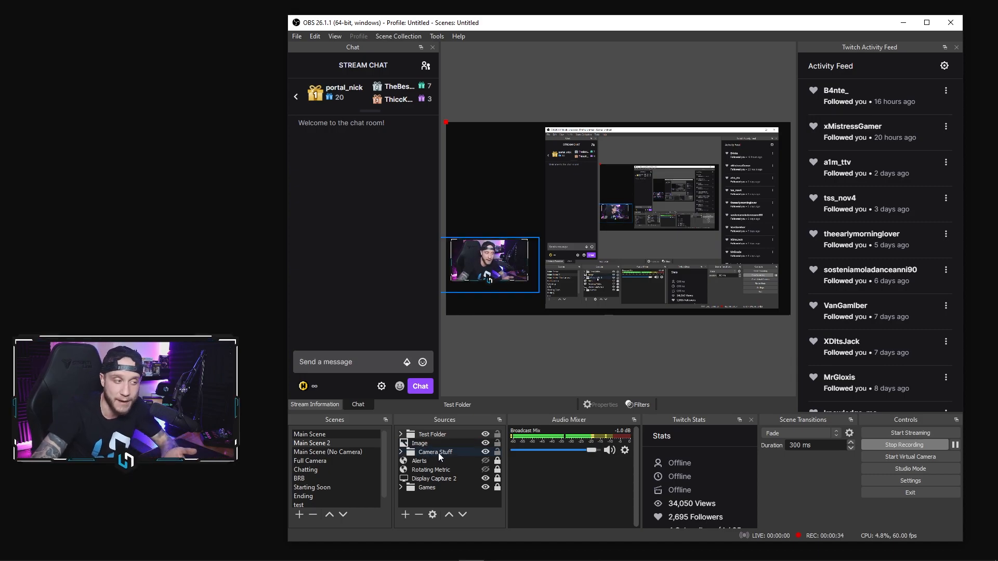
Check the sources inside the Camera Stuff group, unlock it, shift the webcam slightly within the canvas's lower-left area and lock it again.
{"action": "left_click", "coordinate": [400, 452]}
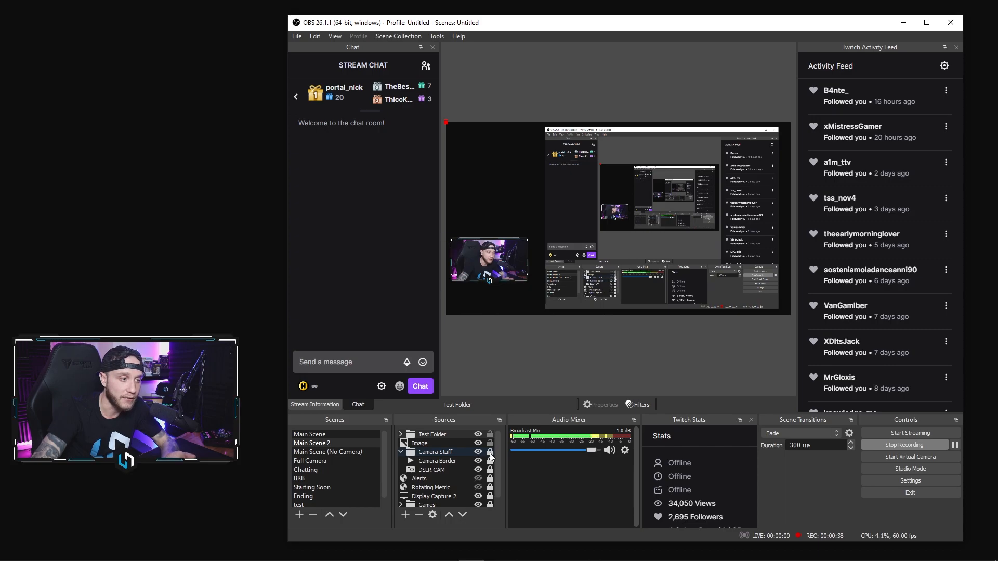
{"action": "left_click", "coordinate": [400, 452]}
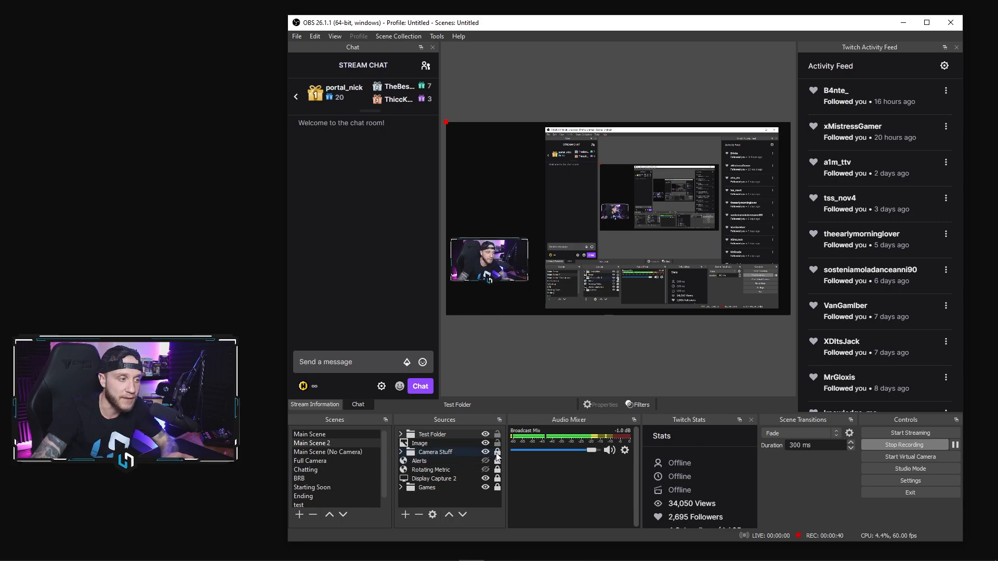
{"action": "mouse_move", "coordinate": [507, 264]}
{"action": "left_mouse_down"}
{"action": "mouse_move", "coordinate": [541, 258]}
{"action": "mouse_move", "coordinate": [505, 262]}
{"action": "mouse_move", "coordinate": [510, 252]}
{"action": "mouse_move", "coordinate": [527, 253]}
{"action": "mouse_move", "coordinate": [492, 261]}
{"action": "left_mouse_up"}
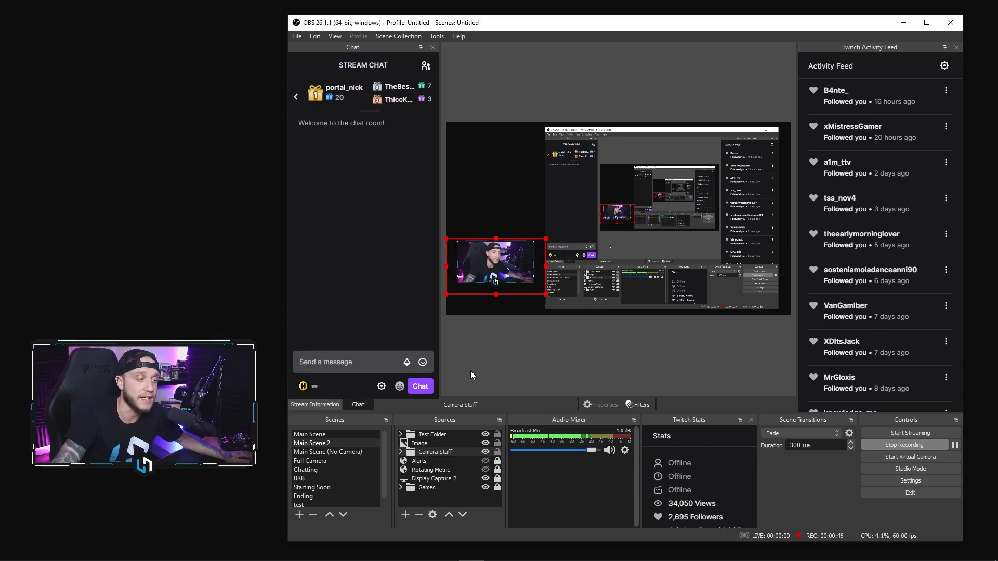
{"action": "left_click", "coordinate": [497, 452]}
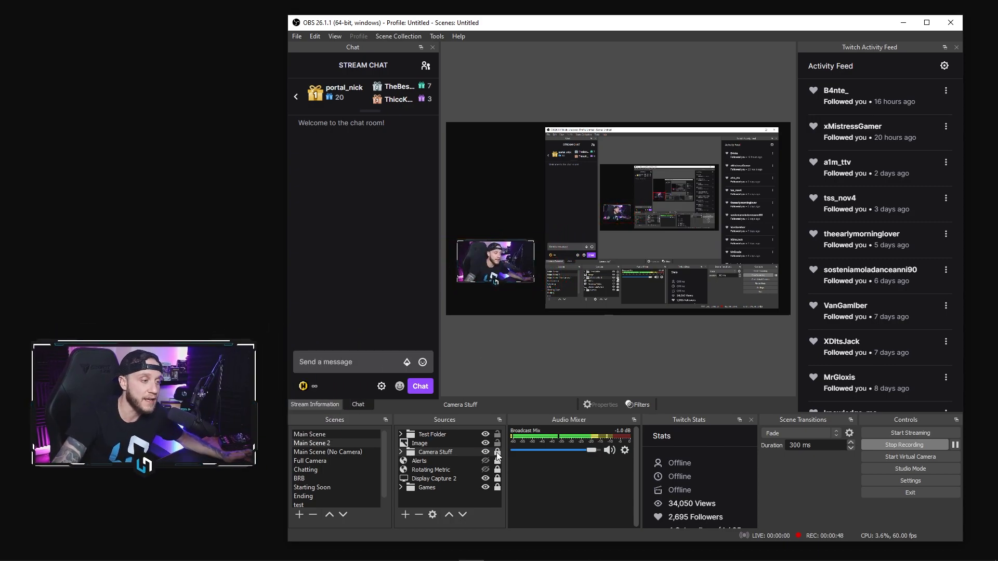
Expand the Games group to look through its game capture sources and collapse it.
{"action": "left_click", "coordinate": [400, 487]}
{"action": "scroll", "coordinate": [444, 482], "scroll_direction": "down", "scroll_amount": 2}
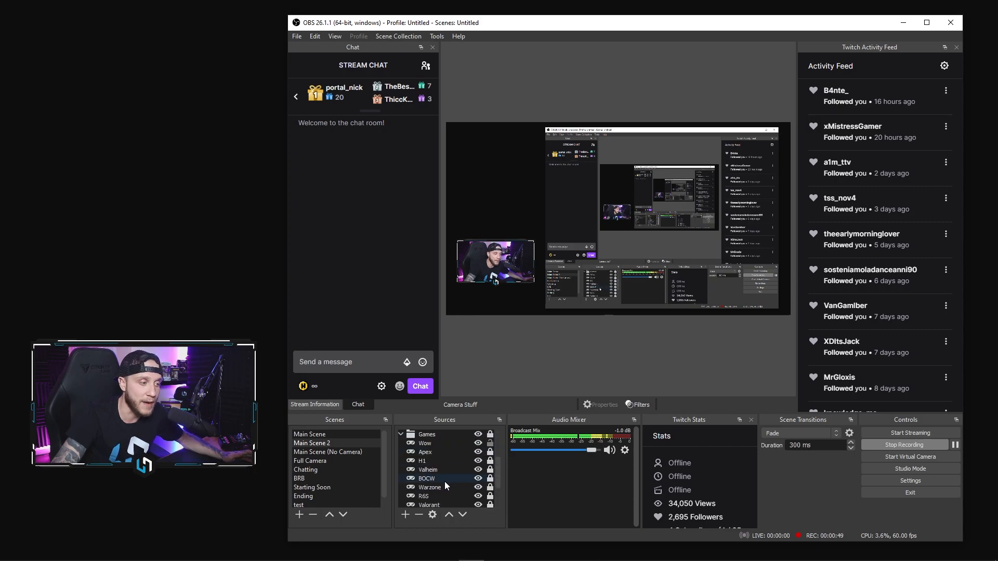
{"action": "left_click", "coordinate": [401, 434]}
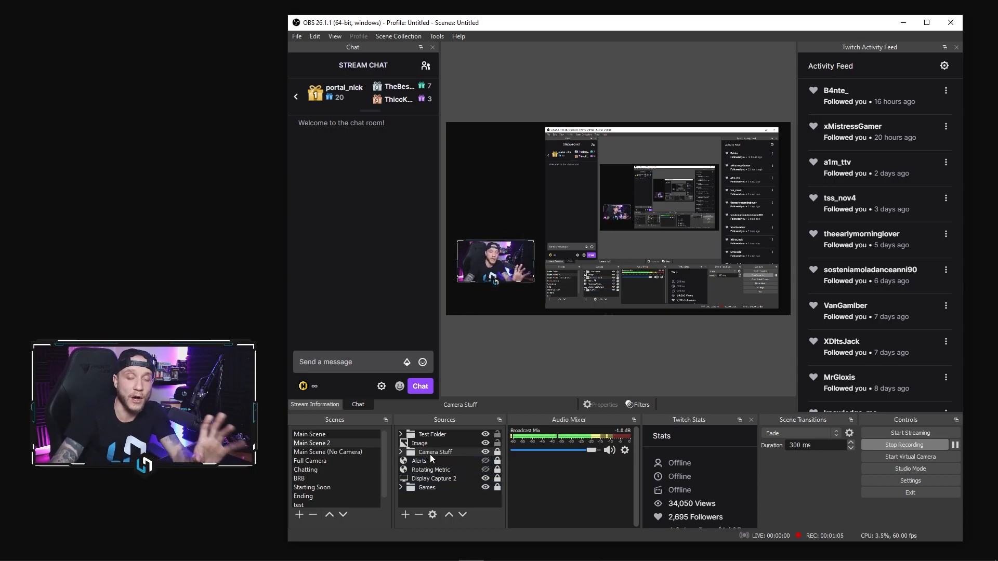
Colour the Games group green and the Camera Stuff group red in the source list.
{"action": "right_click", "coordinate": [434, 488]}
{"action": "mouse_move", "coordinate": [478, 330]}
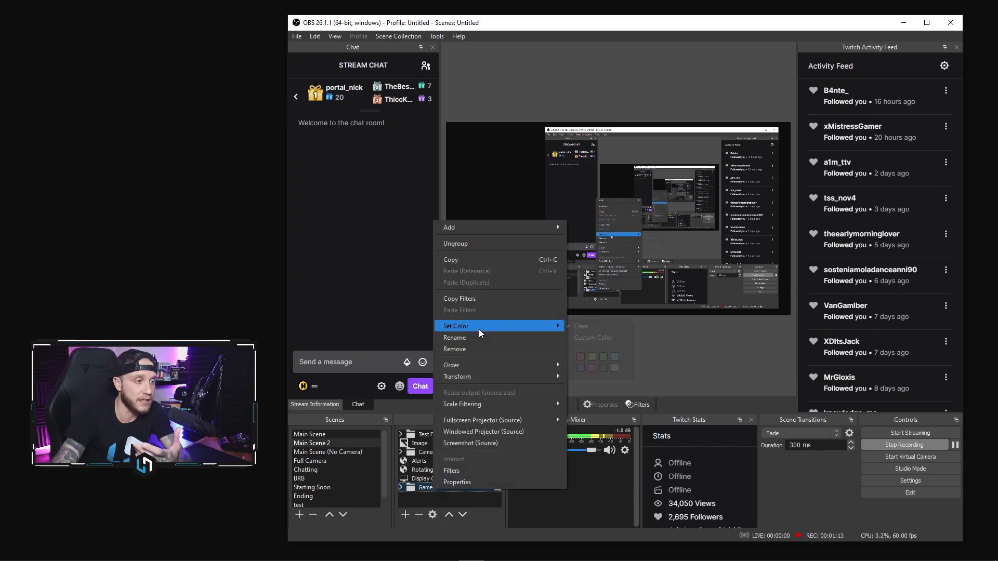
{"action": "left_click", "coordinate": [604, 357]}
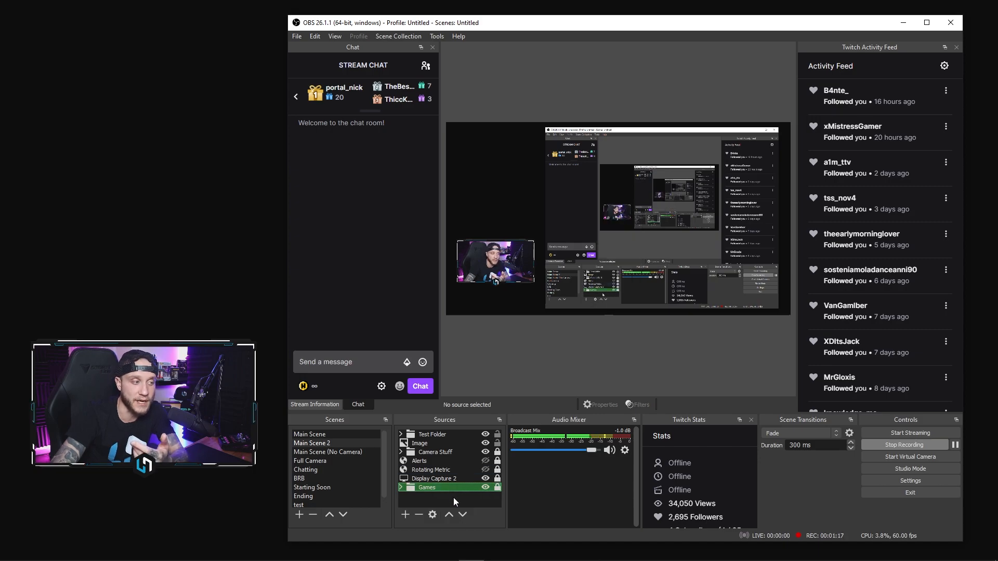
{"action": "right_click", "coordinate": [433, 453]}
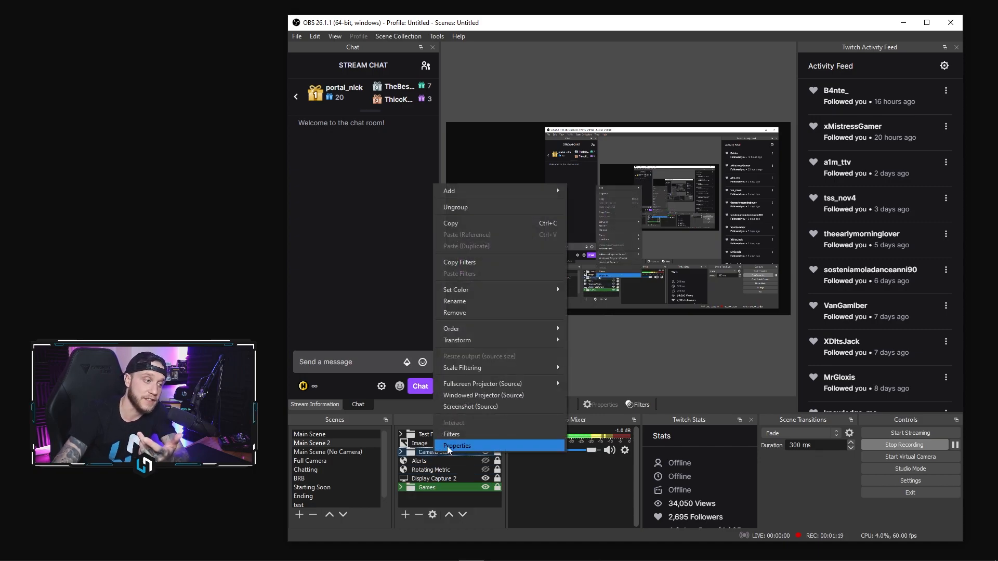
{"action": "mouse_move", "coordinate": [515, 291]}
{"action": "left_click", "coordinate": [580, 319]}
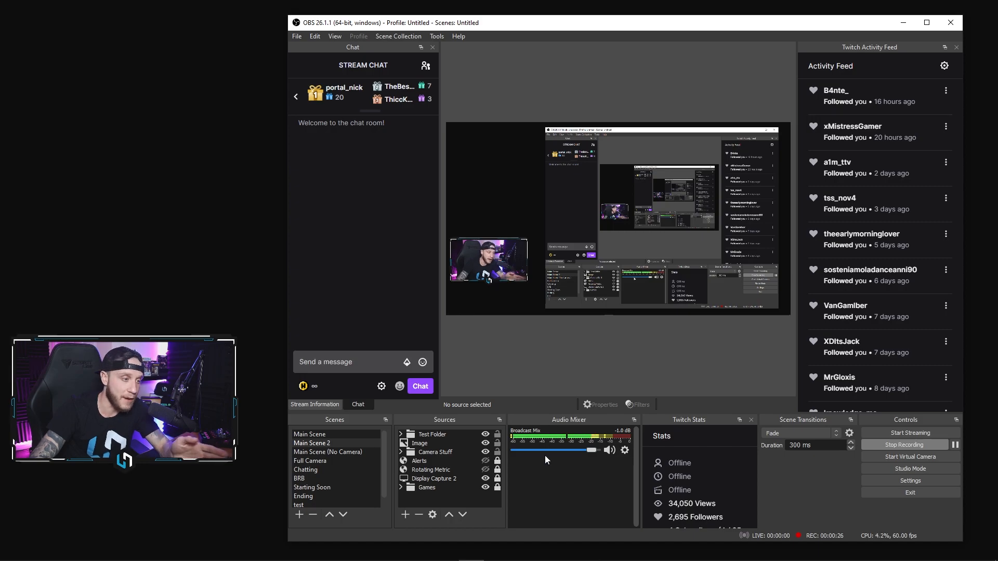
Review the Broadcast Mix volume and sync offset in the advanced audio properties, and lock its volume in the mixer.
{"action": "left_click", "coordinate": [624, 451]}
{"action": "left_click", "coordinate": [645, 451]}
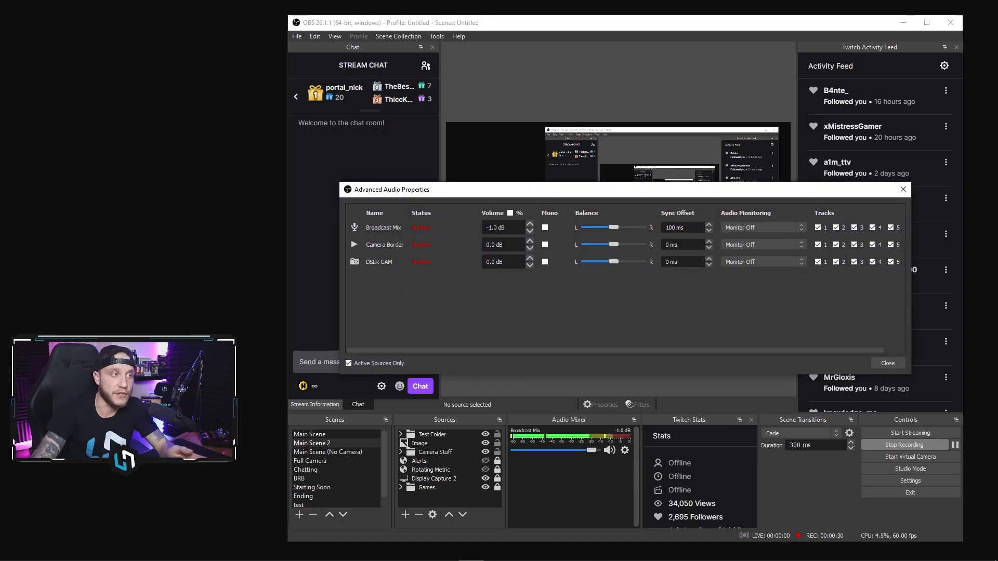
{"action": "left_click", "coordinate": [513, 230]}
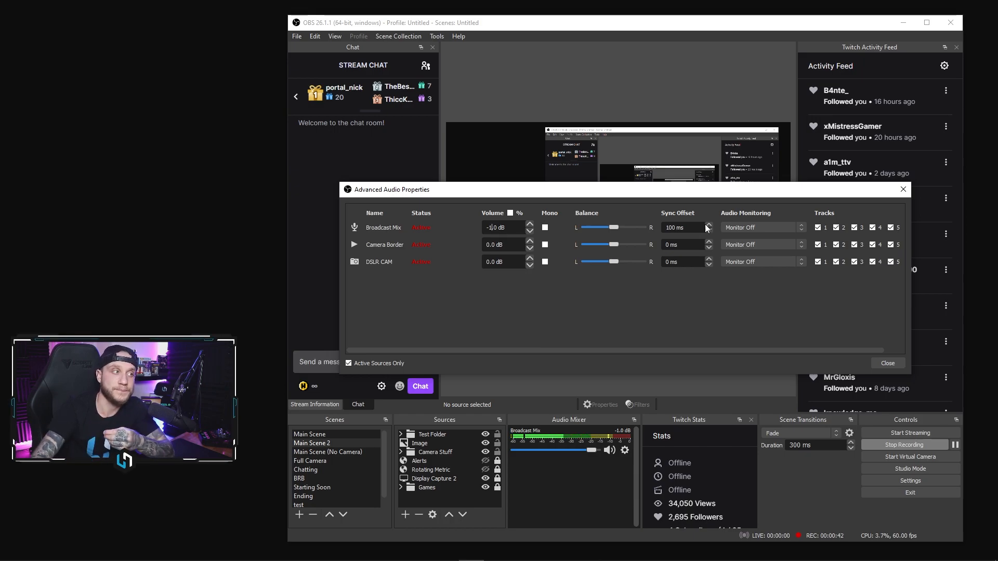
{"action": "left_click", "coordinate": [888, 363]}
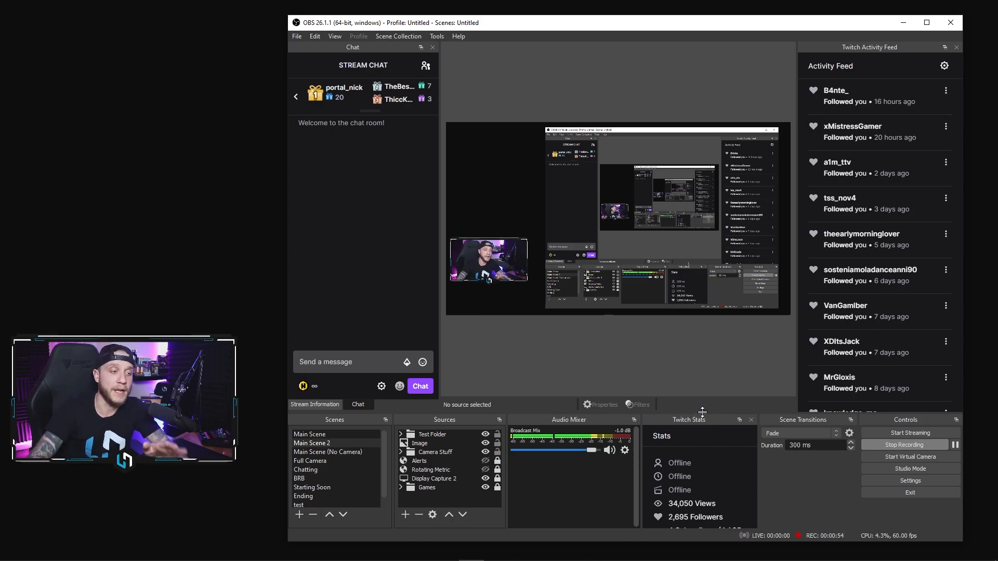
{"action": "left_click", "coordinate": [627, 450]}
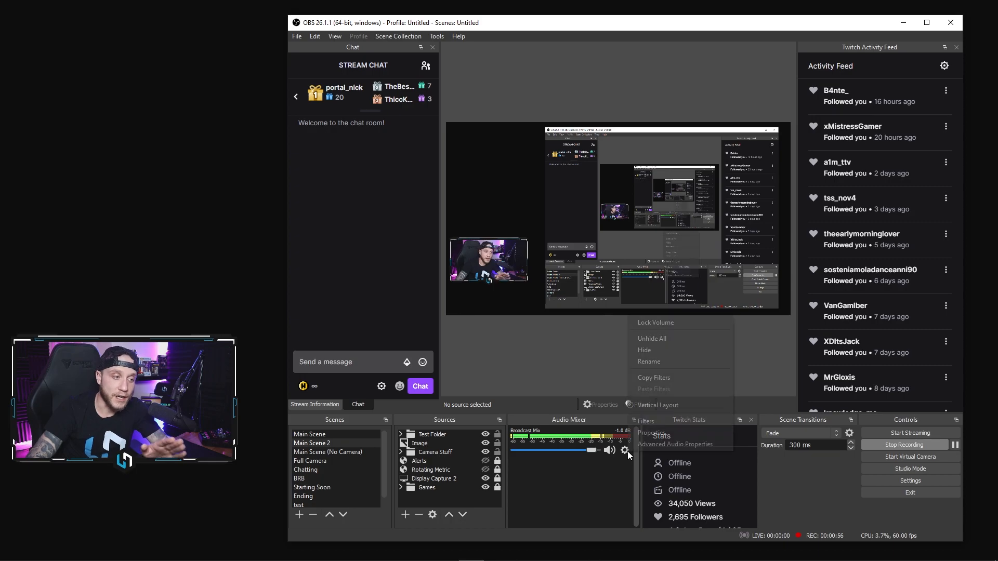
{"action": "left_click", "coordinate": [660, 324]}
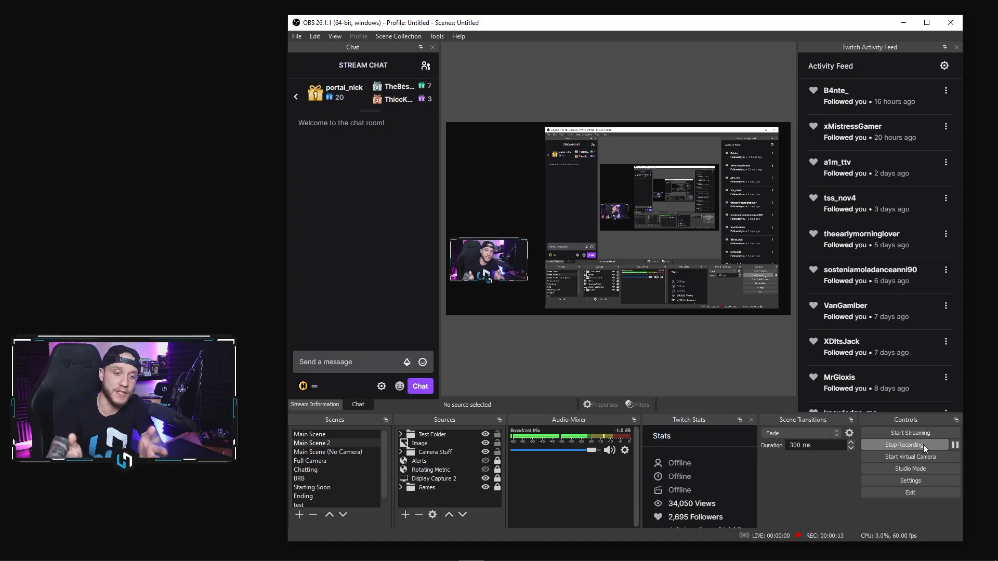
Enable the replay buffer in the output settings with a maximum replay time of 30 s and apply the change.
{"action": "left_click", "coordinate": [905, 479]}
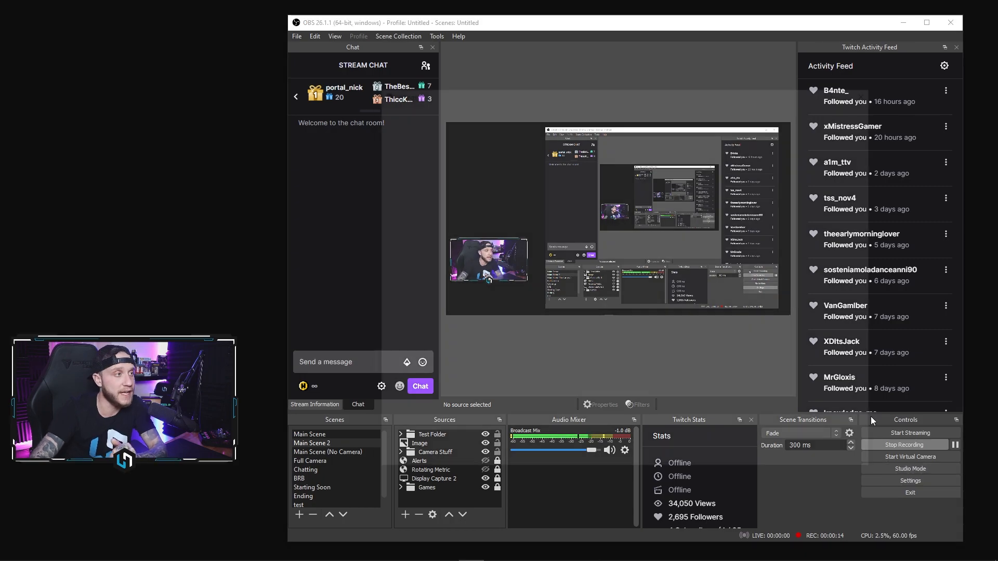
{"action": "left_click", "coordinate": [423, 139]}
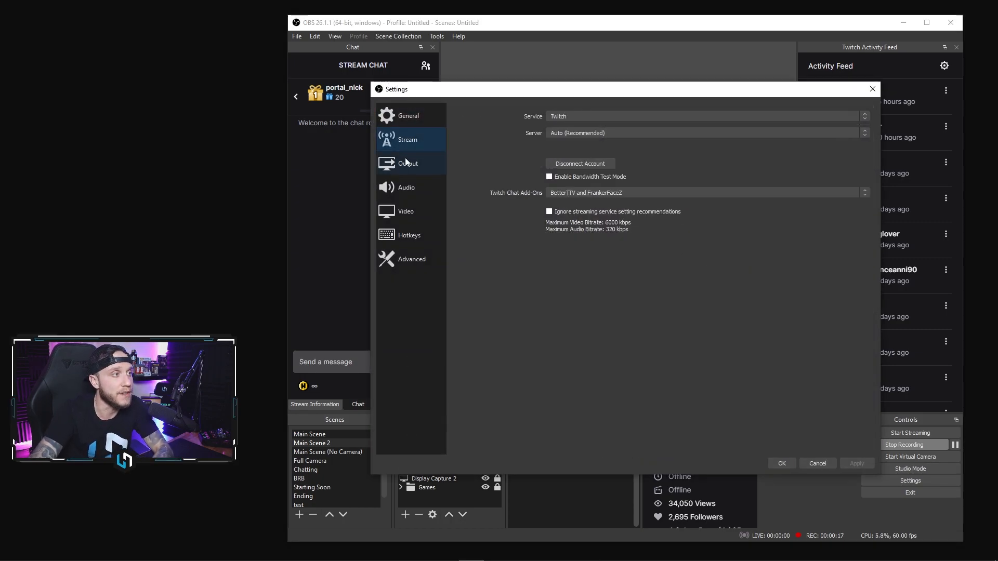
{"action": "left_click", "coordinate": [411, 163]}
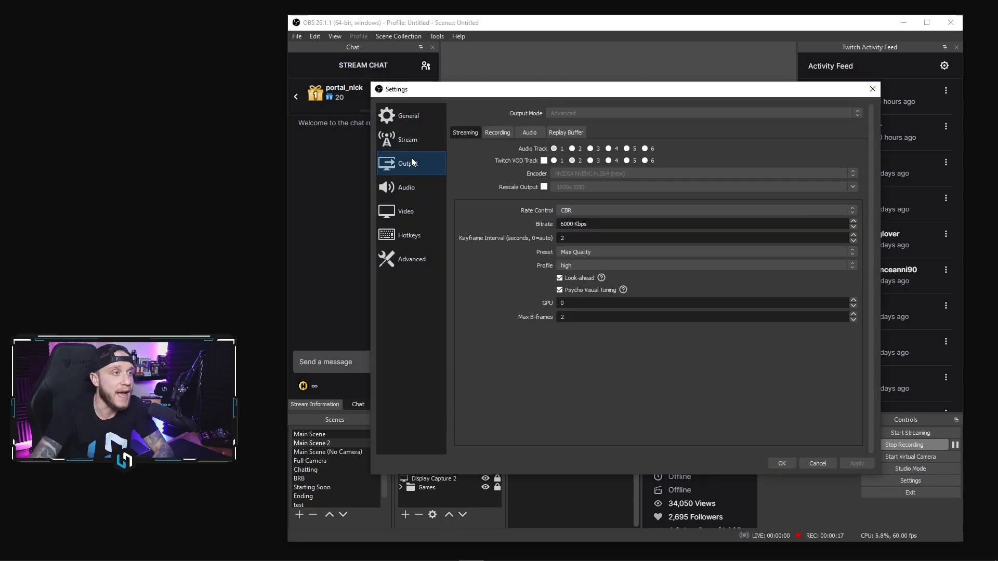
{"action": "left_click", "coordinate": [563, 133]}
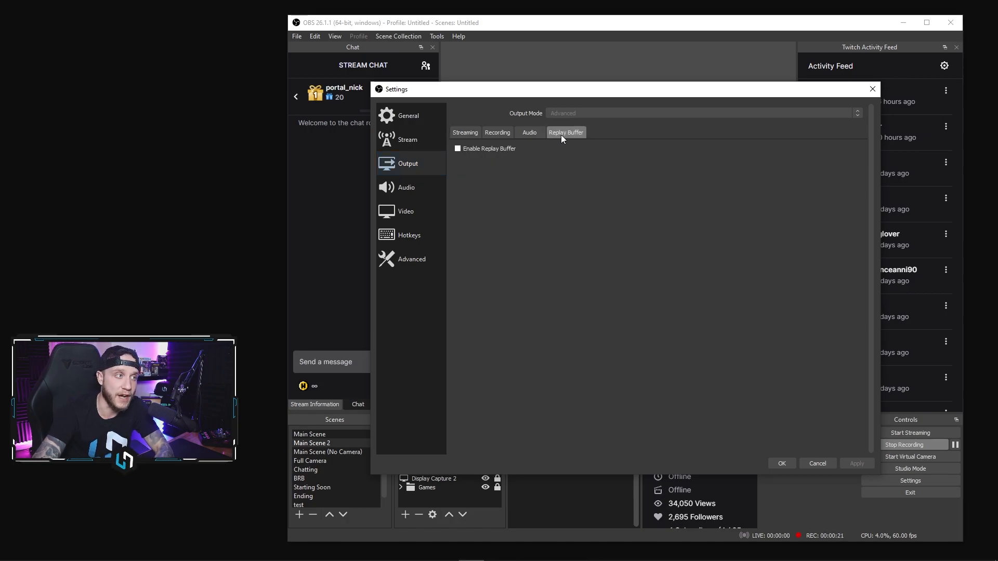
{"action": "left_click", "coordinate": [458, 149]}
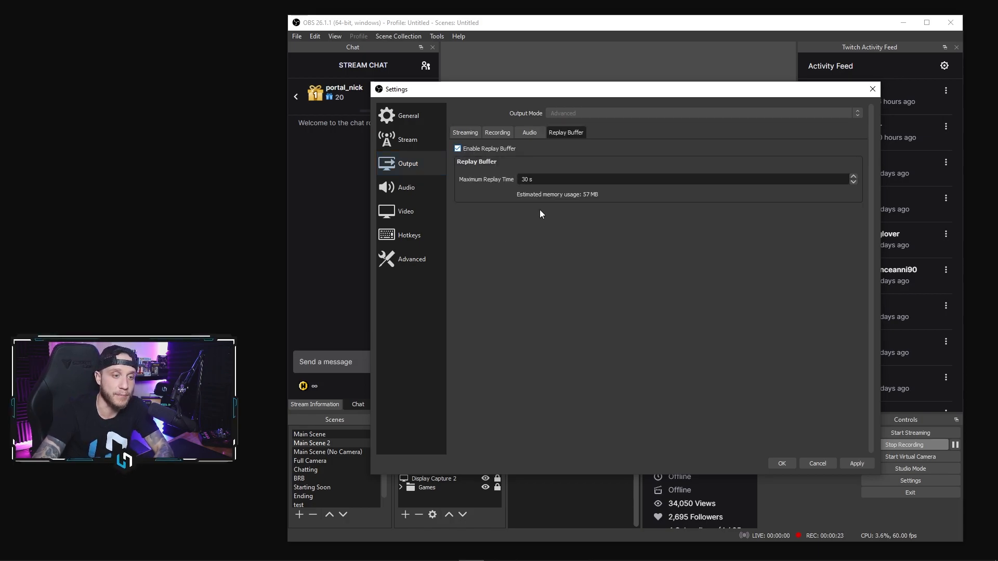
{"action": "left_click", "coordinate": [855, 463]}
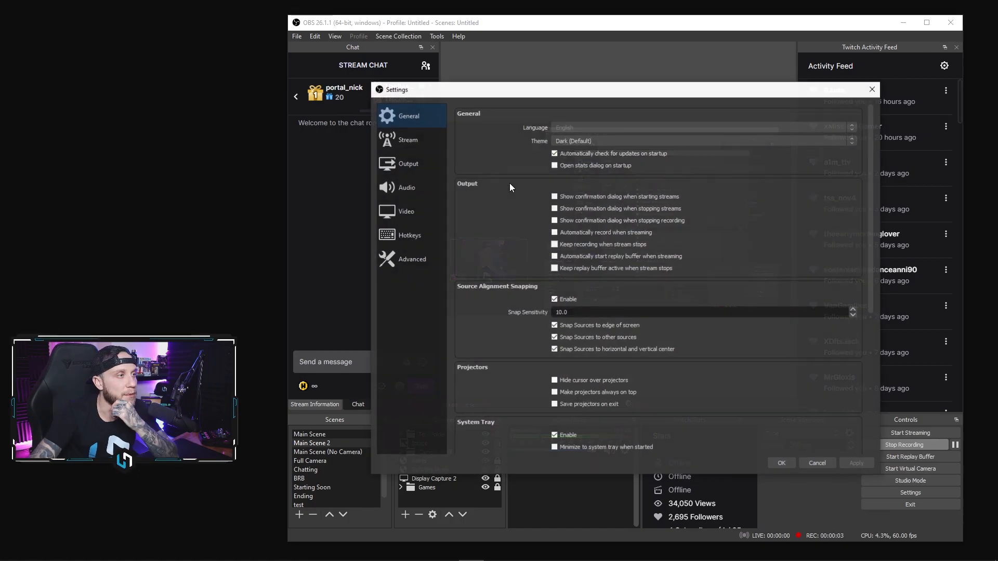
Find the Save Replay hotkey for the replay buffer in the hotkey settings.
{"action": "left_click", "coordinate": [422, 240]}
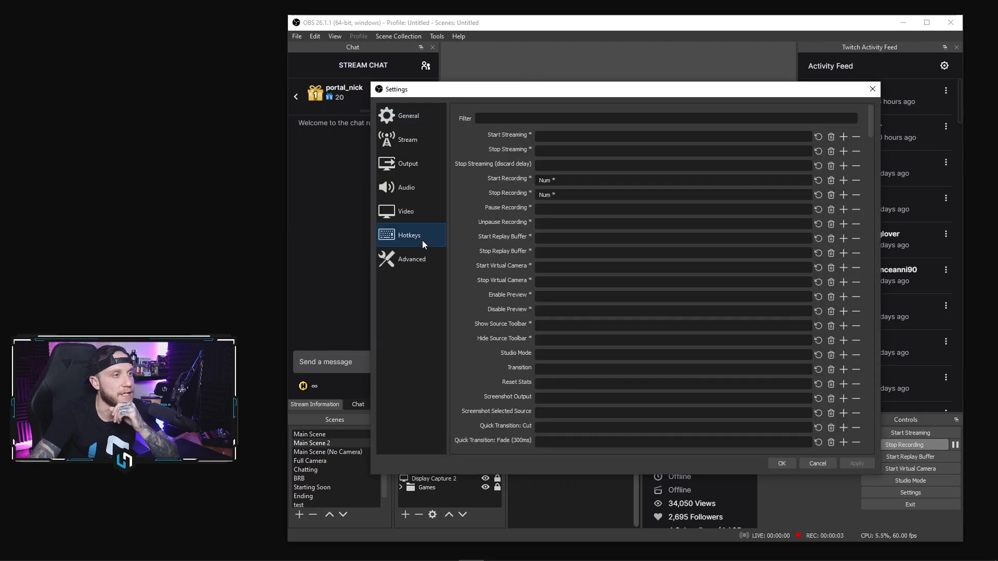
{"action": "scroll", "coordinate": [497, 254], "scroll_direction": "down", "scroll_amount": 4}
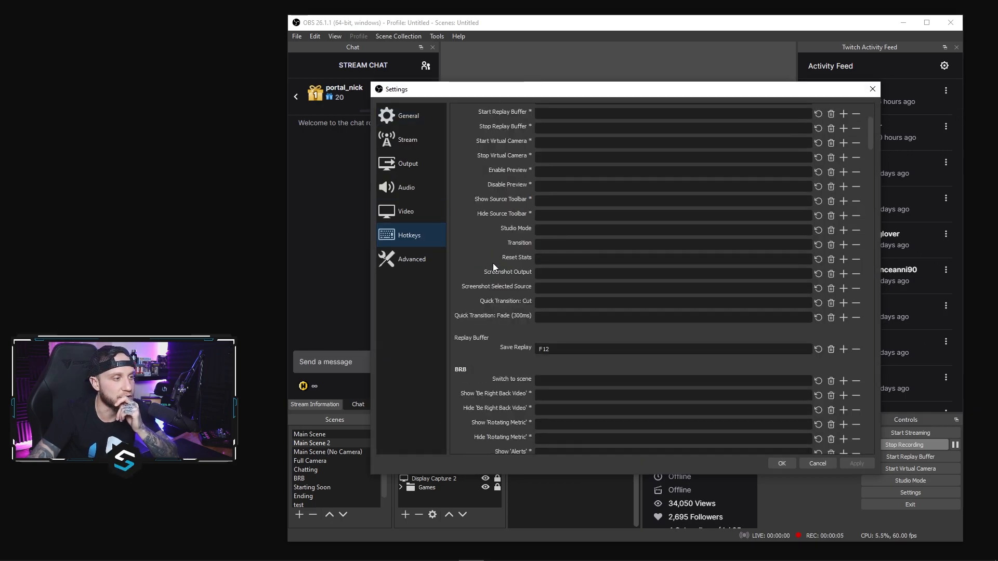